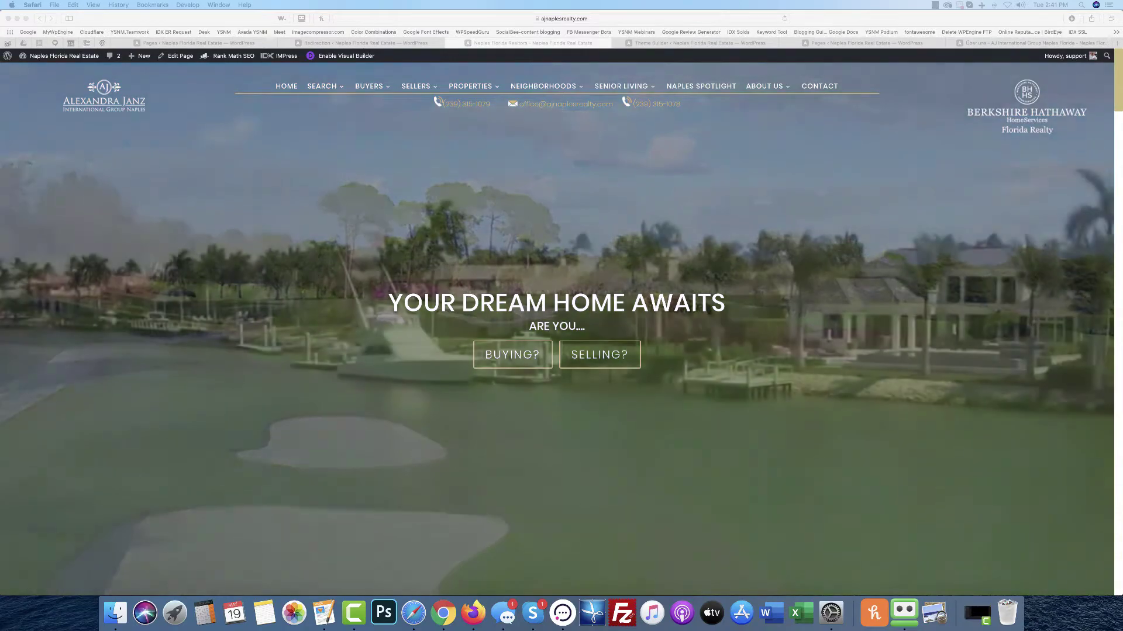
Check the Development environment's overview for the ajnaplesrealty site in the WP Engine portal, minimizing the live chat, and return to the live site.
{"action": "left_click_drag", "start_coordinate": [0, 59], "coordinate": [645, 61]}
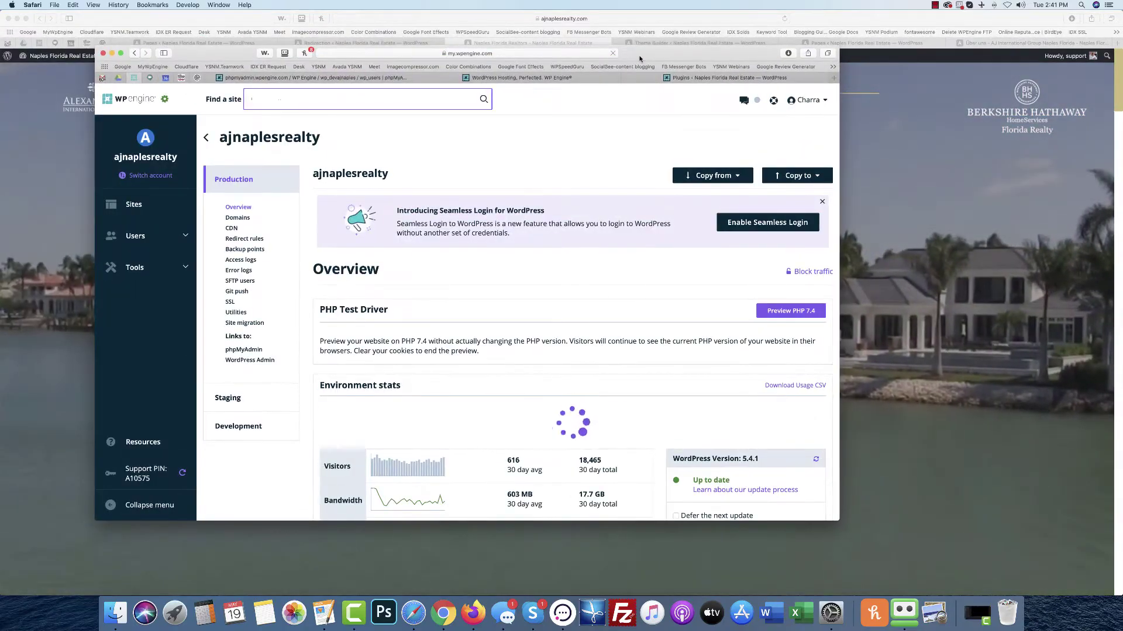
{"action": "scroll", "coordinate": [267, 275], "scroll_direction": "down", "scroll_amount": 3}
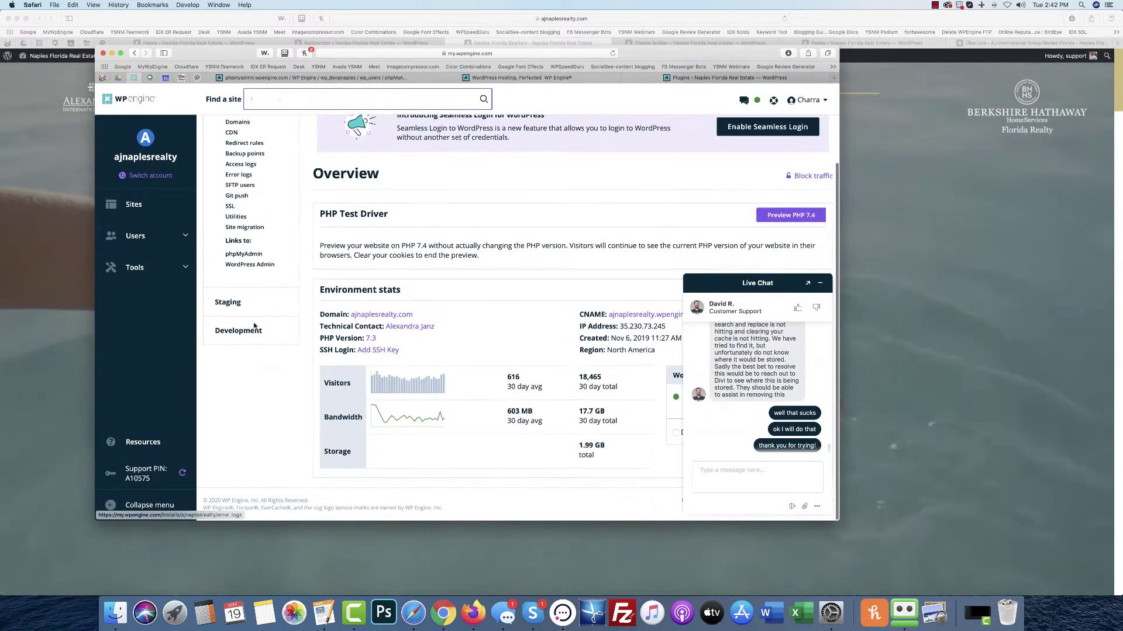
{"action": "left_click", "coordinate": [249, 328]}
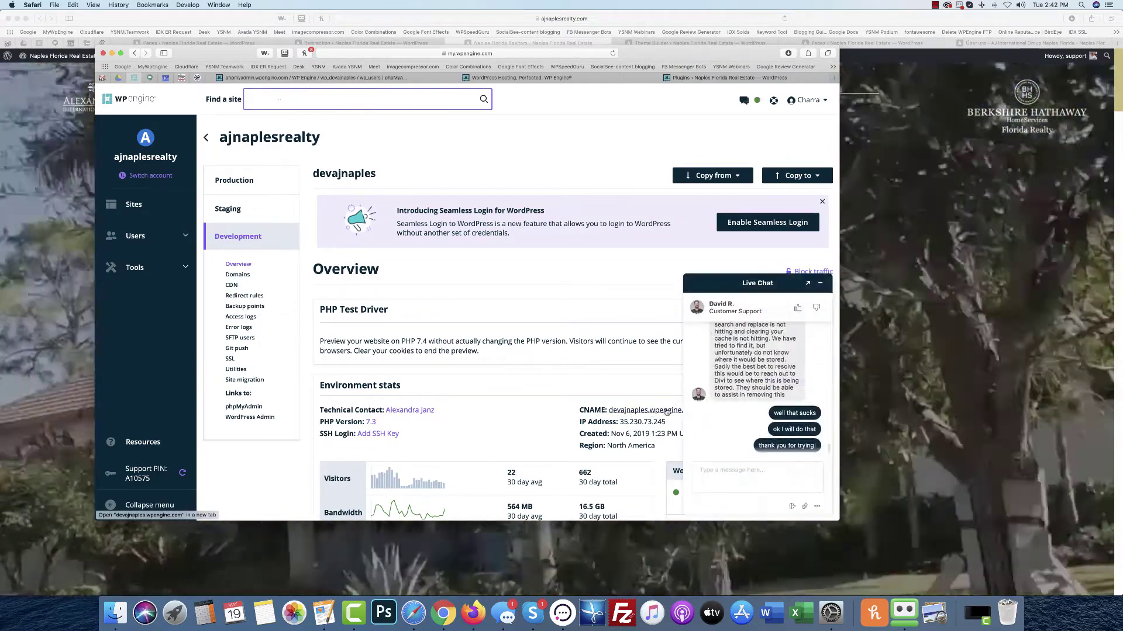
{"action": "left_click", "coordinate": [819, 286]}
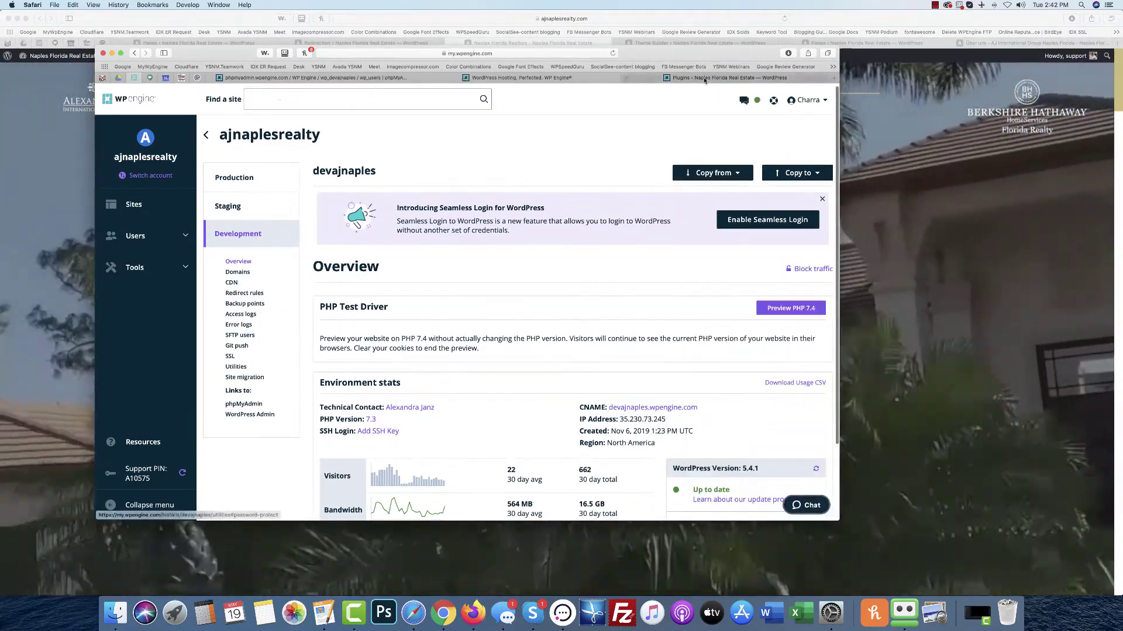
{"action": "left_click_drag", "start_coordinate": [694, 52], "coordinate": [0, 20]}
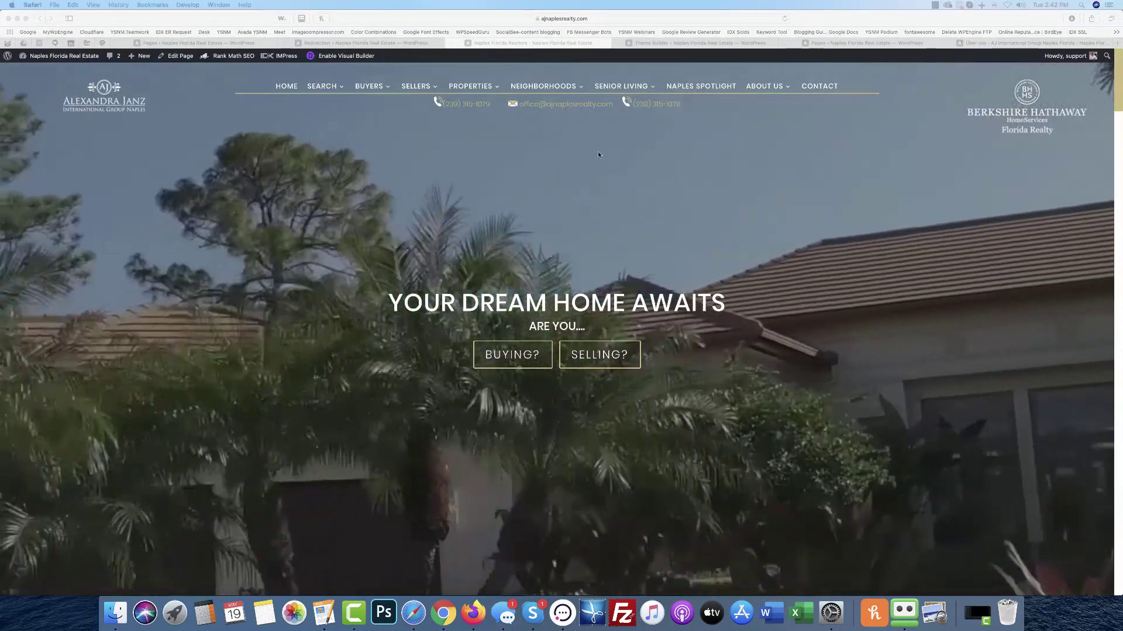
Examine the live homepage's German footer up close for broken images, around the BELLEVUE column and below the contact columns.
{"action": "scroll", "coordinate": [596, 320], "scroll_direction": "down", "scroll_amount": 20}
{"action": "scroll", "coordinate": [596, 320], "scroll_direction": "down", "scroll_amount": 15}
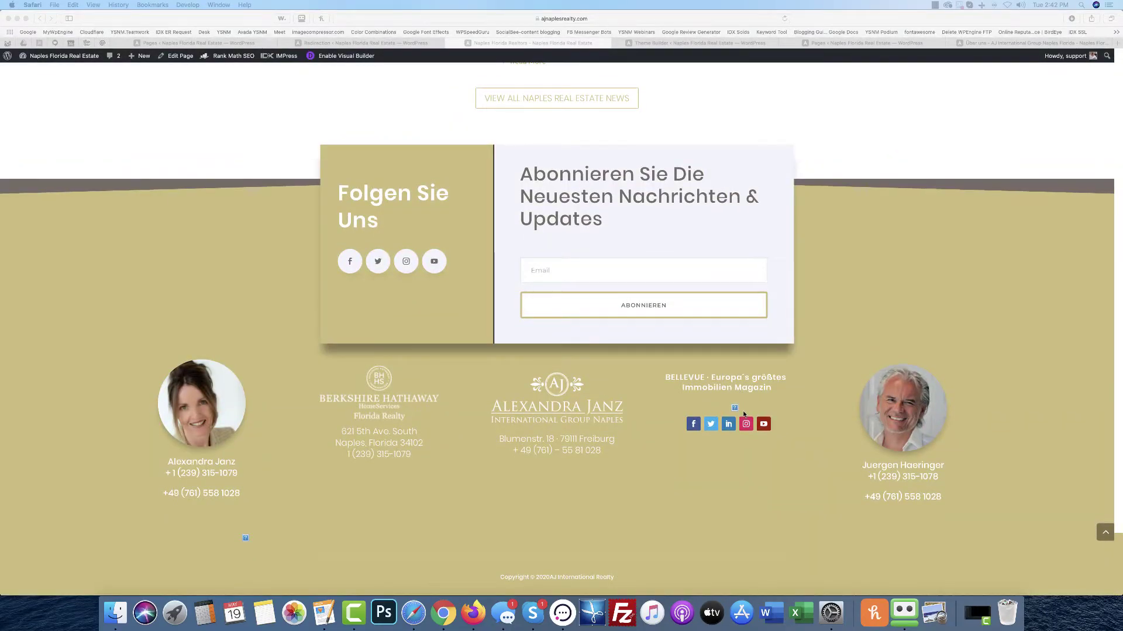
{"action": "left_click", "coordinate": [765, 399]}
{"action": "scroll", "coordinate": [736, 408], "scroll_direction": "up", "scroll_amount": 10}
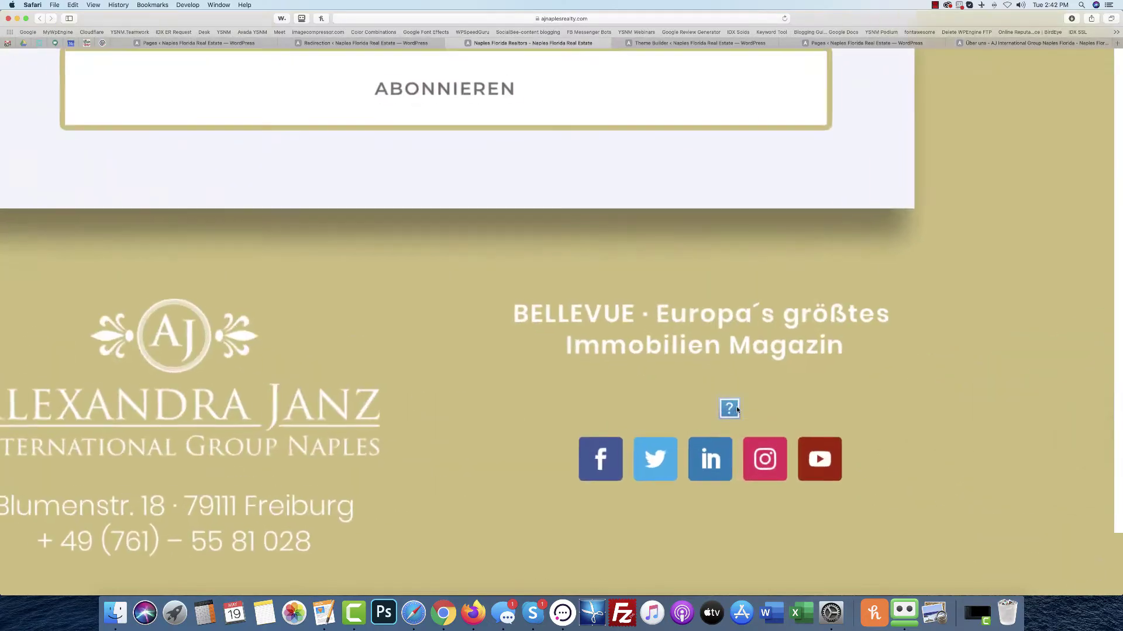
{"action": "scroll", "coordinate": [258, 436], "scroll_direction": "left", "scroll_amount": 15}
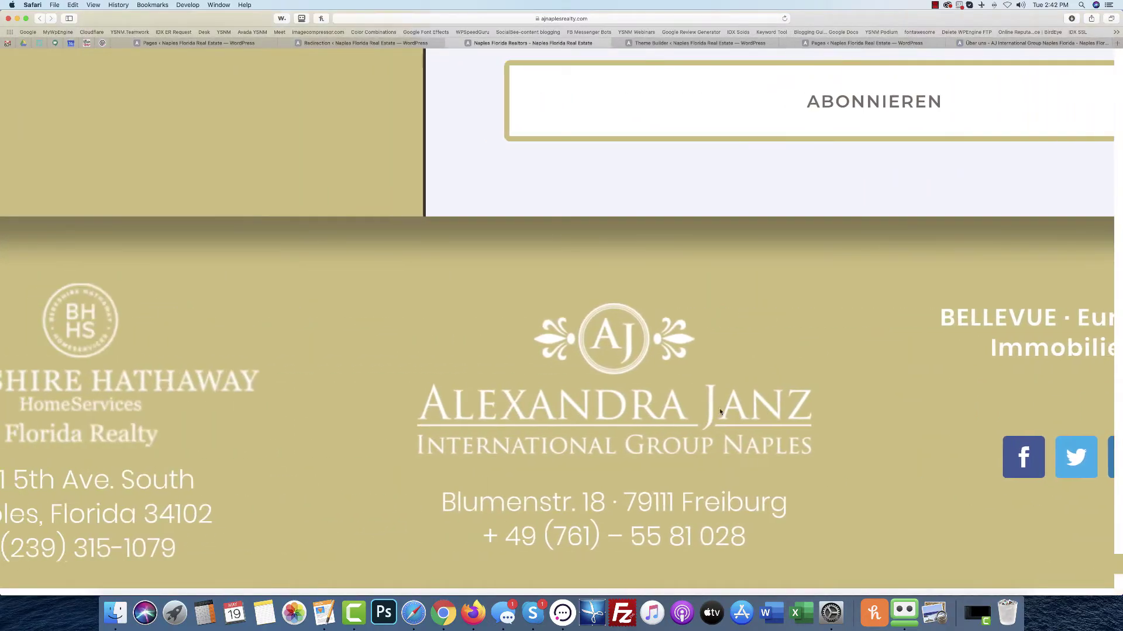
{"action": "scroll", "coordinate": [258, 437], "scroll_direction": "down", "scroll_amount": 4}
{"action": "scroll", "coordinate": [258, 437], "scroll_direction": "down", "scroll_amount": 2}
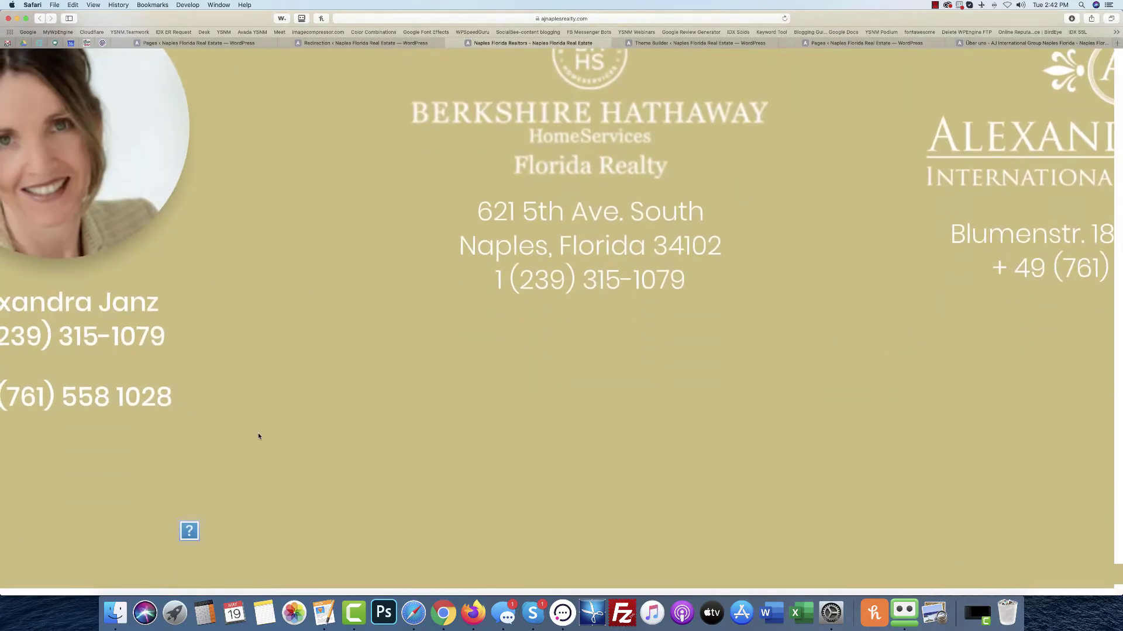
{"action": "scroll", "coordinate": [418, 332], "scroll_direction": "down", "scroll_amount": 10}
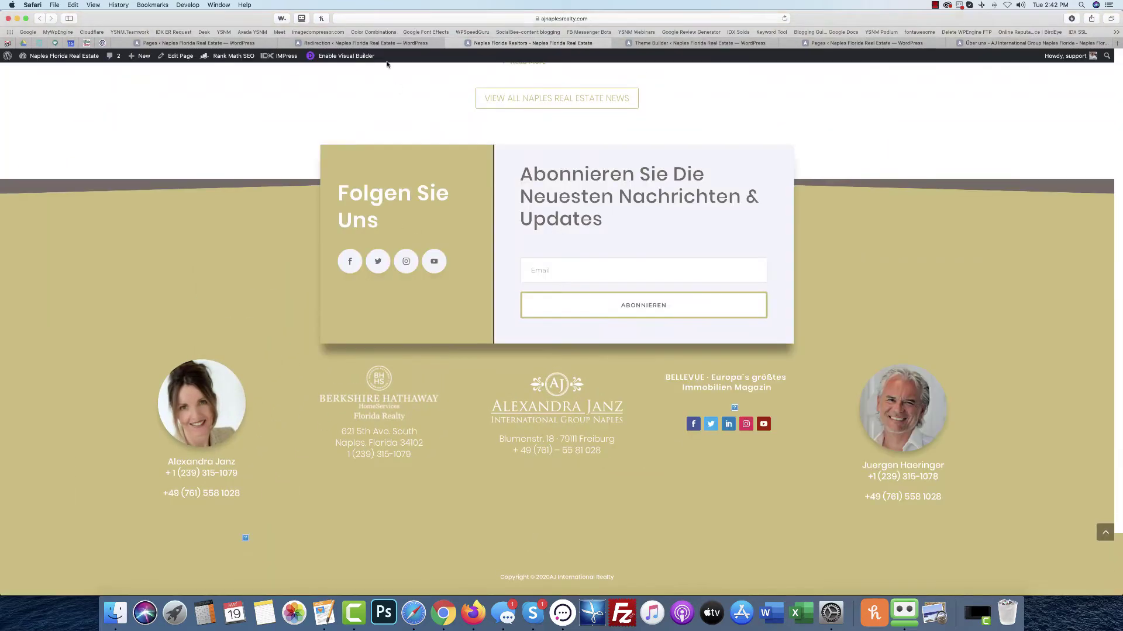
Edit the Default German Website Template's custom footer in the Divi Theme Builder and remove the broken image from the module above the social icons.
{"action": "left_click", "coordinate": [654, 42]}
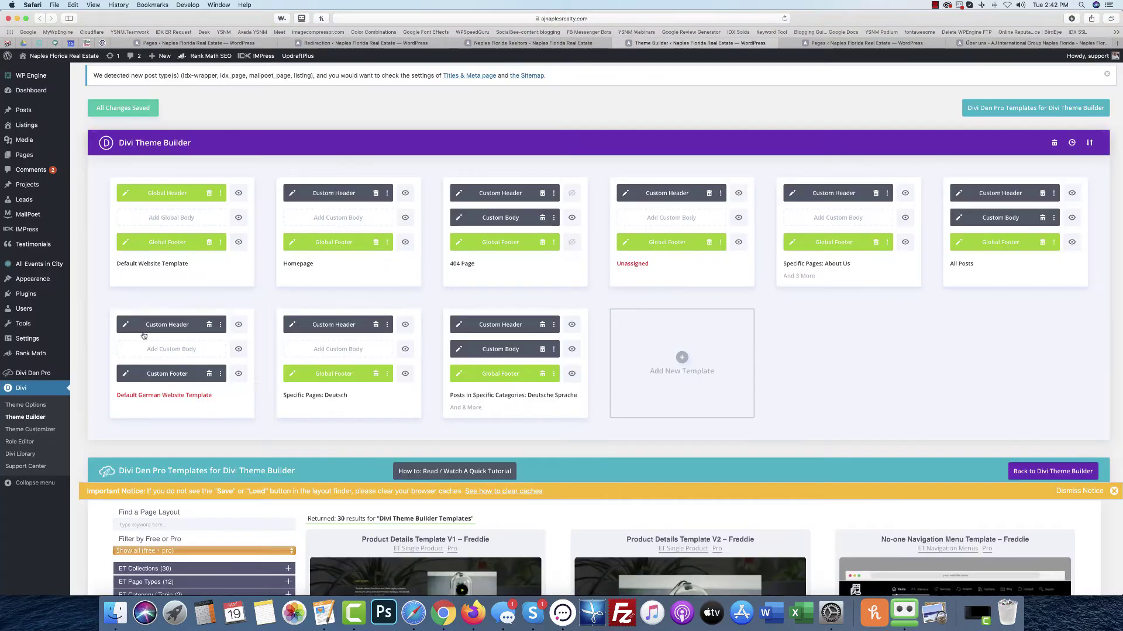
{"action": "left_click", "coordinate": [124, 374]}
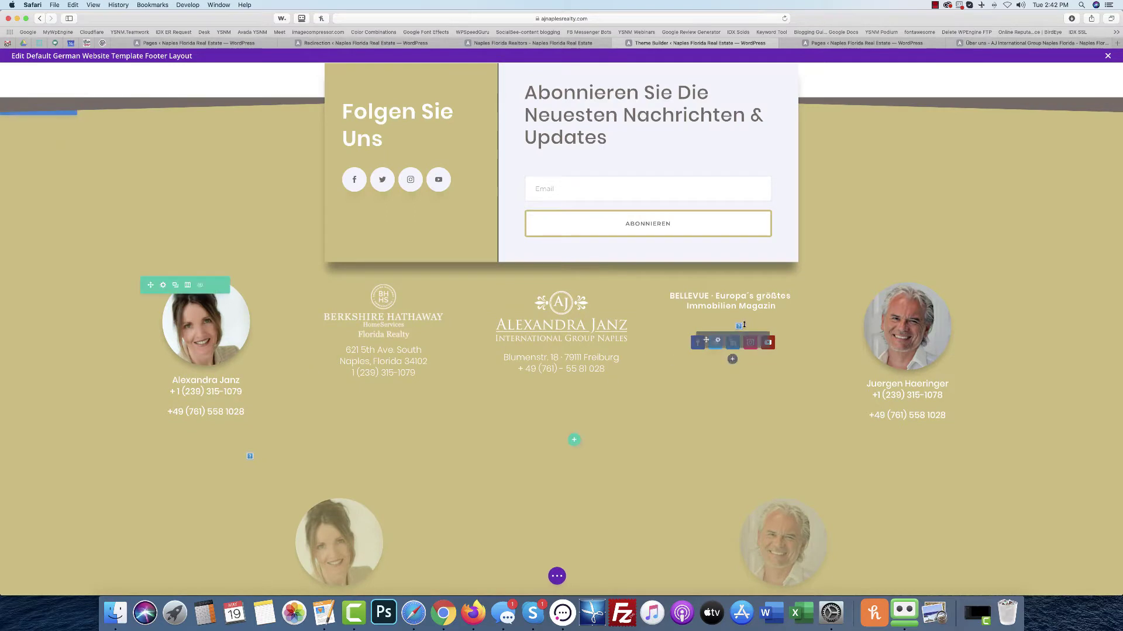
{"action": "mouse_move", "coordinate": [735, 325]}
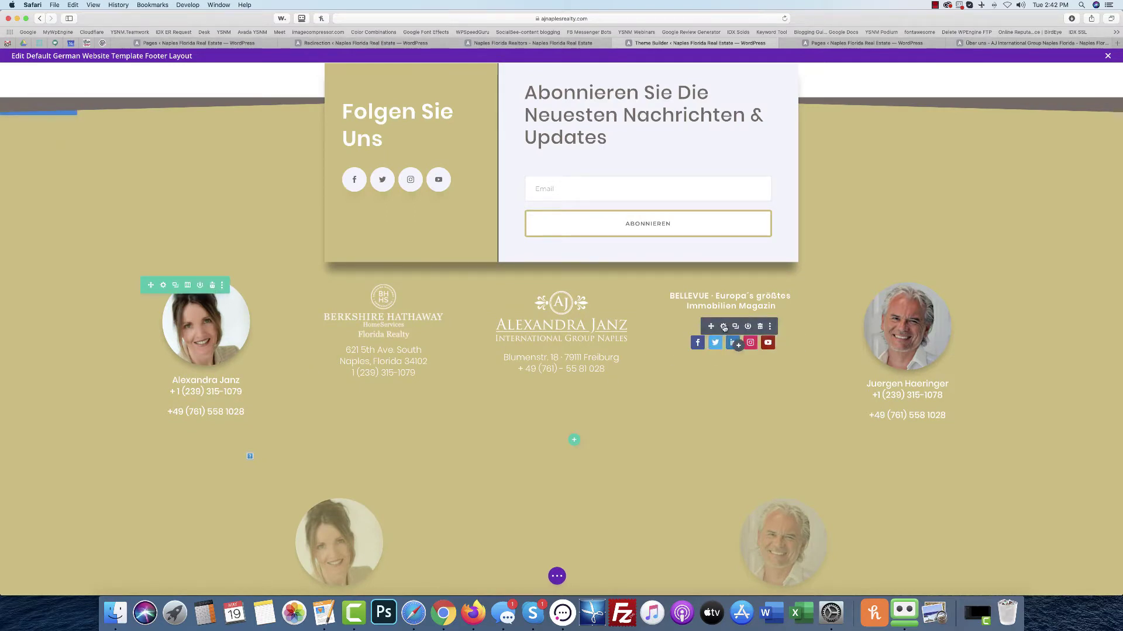
{"action": "left_click", "coordinate": [724, 327]}
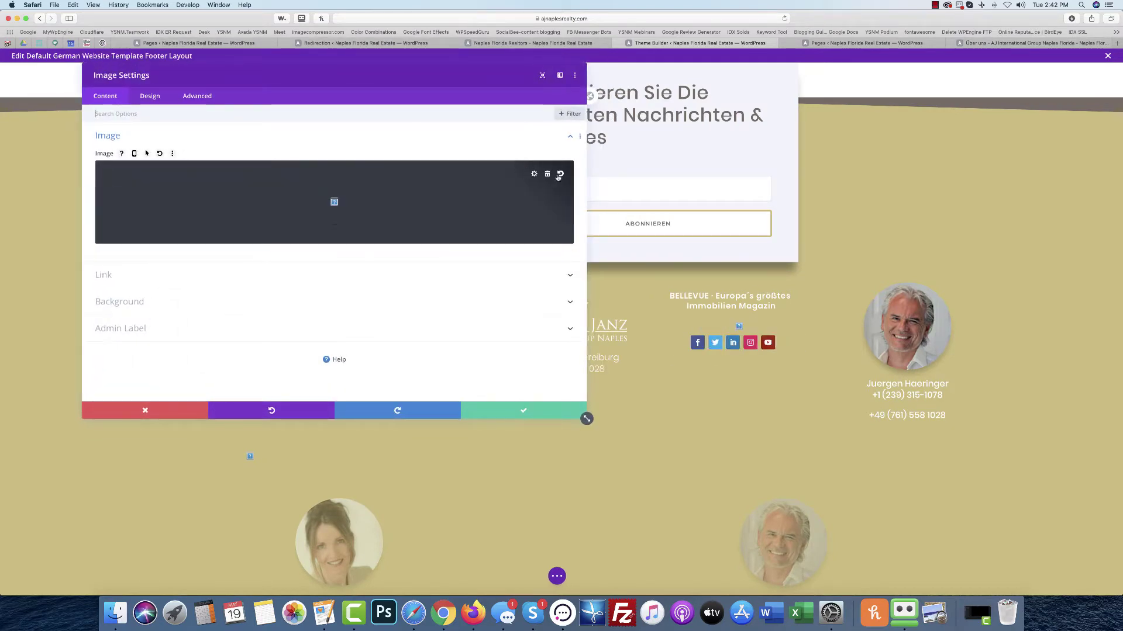
{"action": "left_click", "coordinate": [548, 174]}
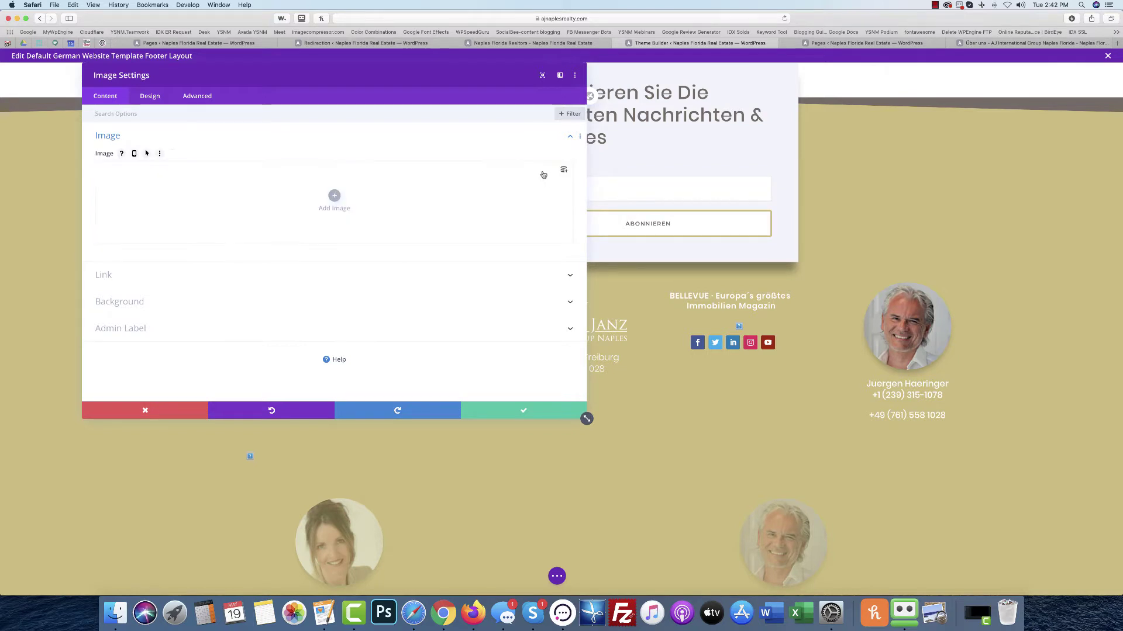
Browse the media library for a replacement footer image and select the red awards banner bellevue-awards2019.png.
{"action": "left_click", "coordinate": [335, 195]}
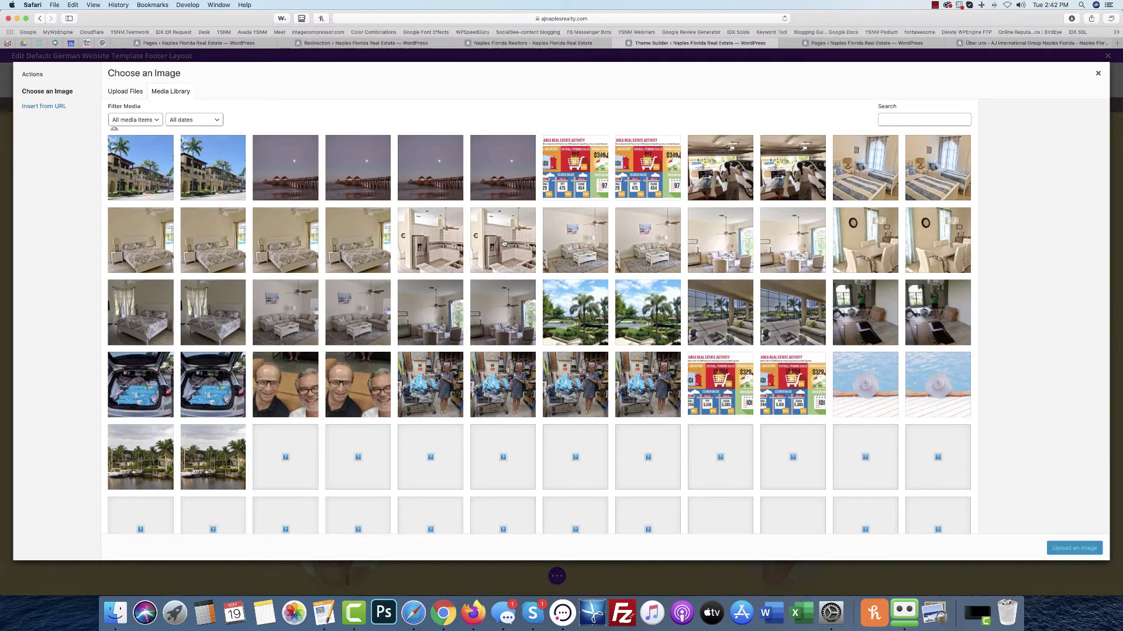
{"action": "scroll", "coordinate": [504, 243], "scroll_direction": "down", "scroll_amount": 5}
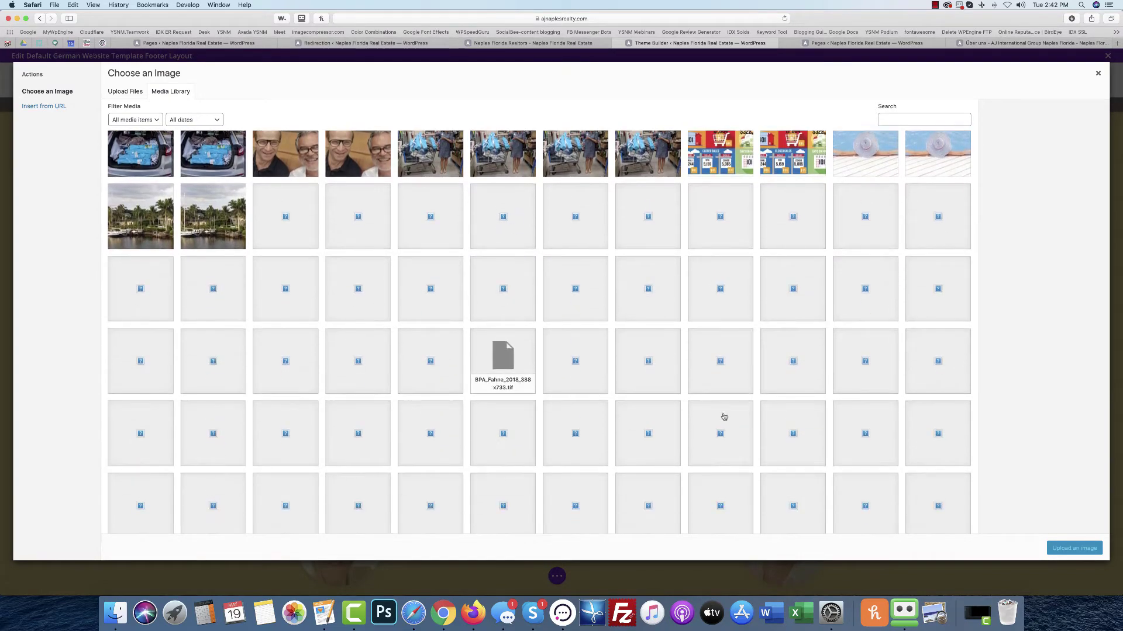
{"action": "scroll", "coordinate": [432, 416], "scroll_direction": "down", "scroll_amount": 10}
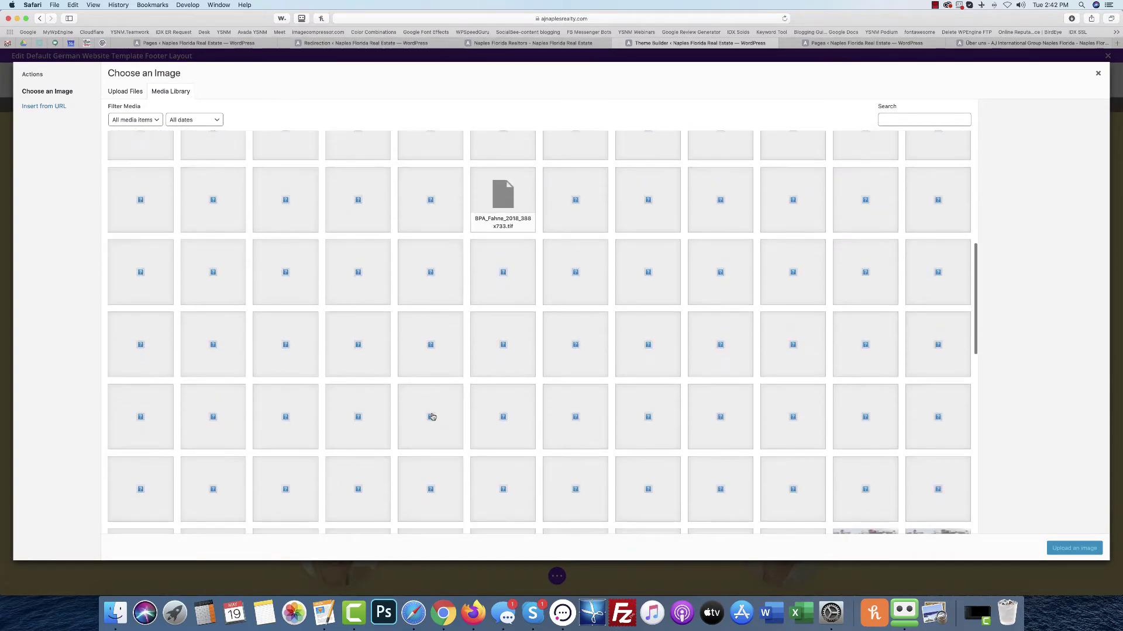
{"action": "scroll", "coordinate": [433, 416], "scroll_direction": "up", "scroll_amount": 10}
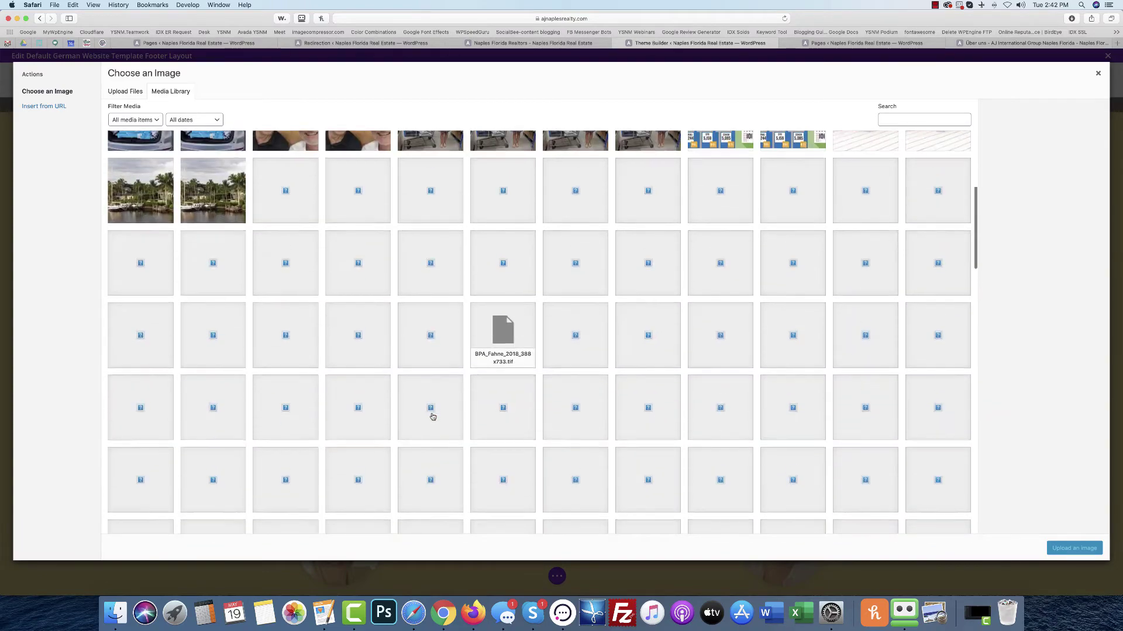
{"action": "scroll", "coordinate": [433, 417], "scroll_direction": "down", "scroll_amount": 8}
{"action": "scroll", "coordinate": [432, 416], "scroll_direction": "down", "scroll_amount": 15}
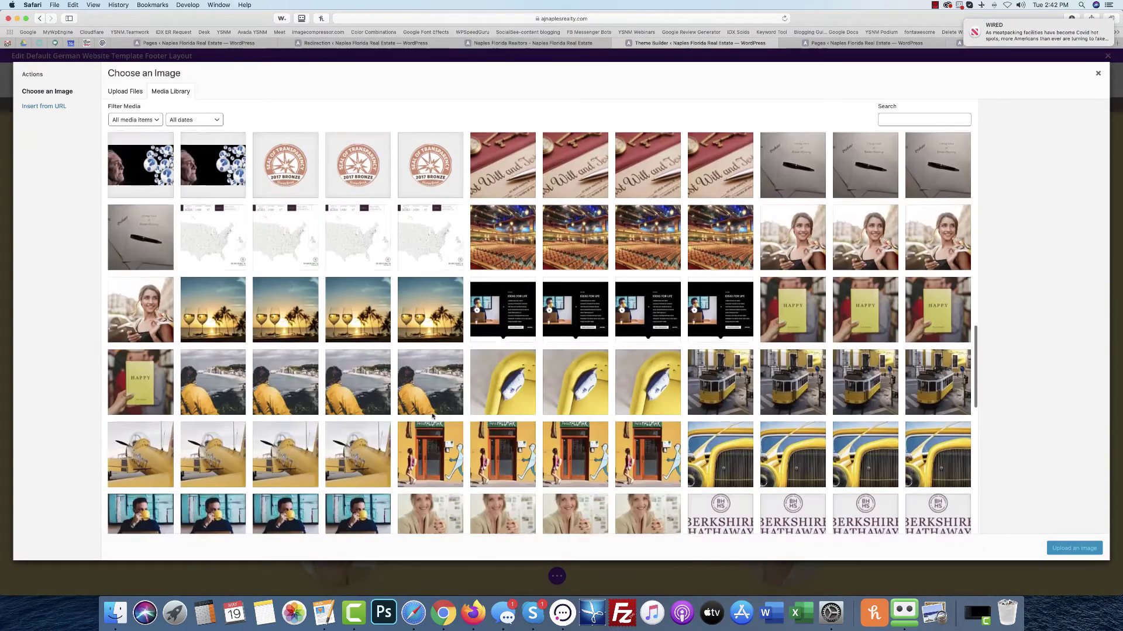
{"action": "scroll", "coordinate": [431, 416], "scroll_direction": "down", "scroll_amount": 2}
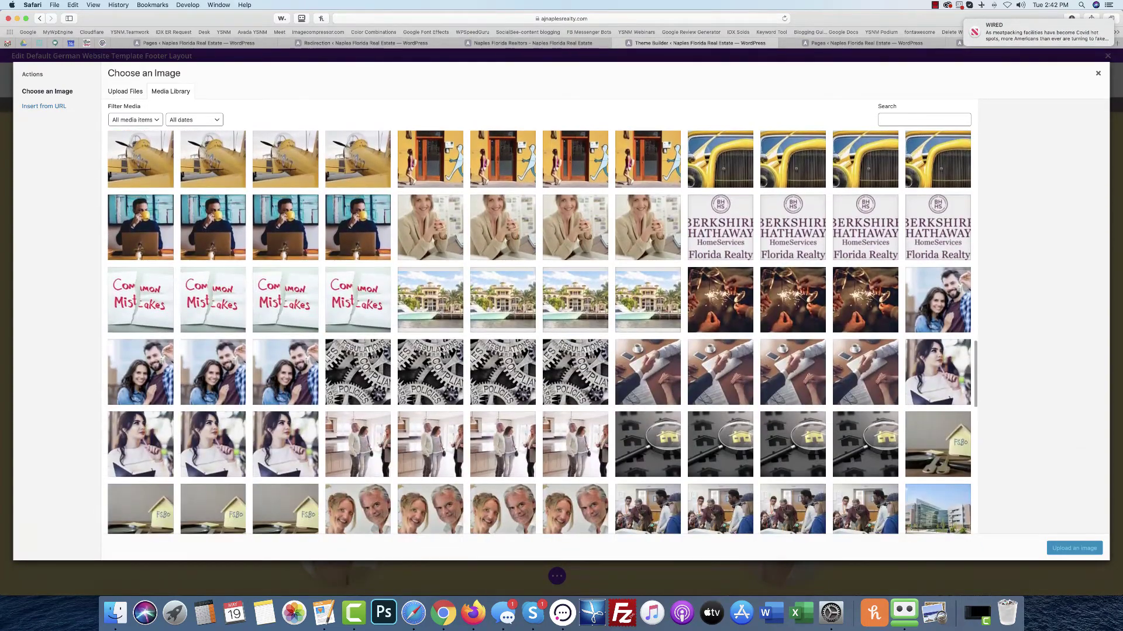
{"action": "scroll", "coordinate": [440, 349], "scroll_direction": "down", "scroll_amount": 20}
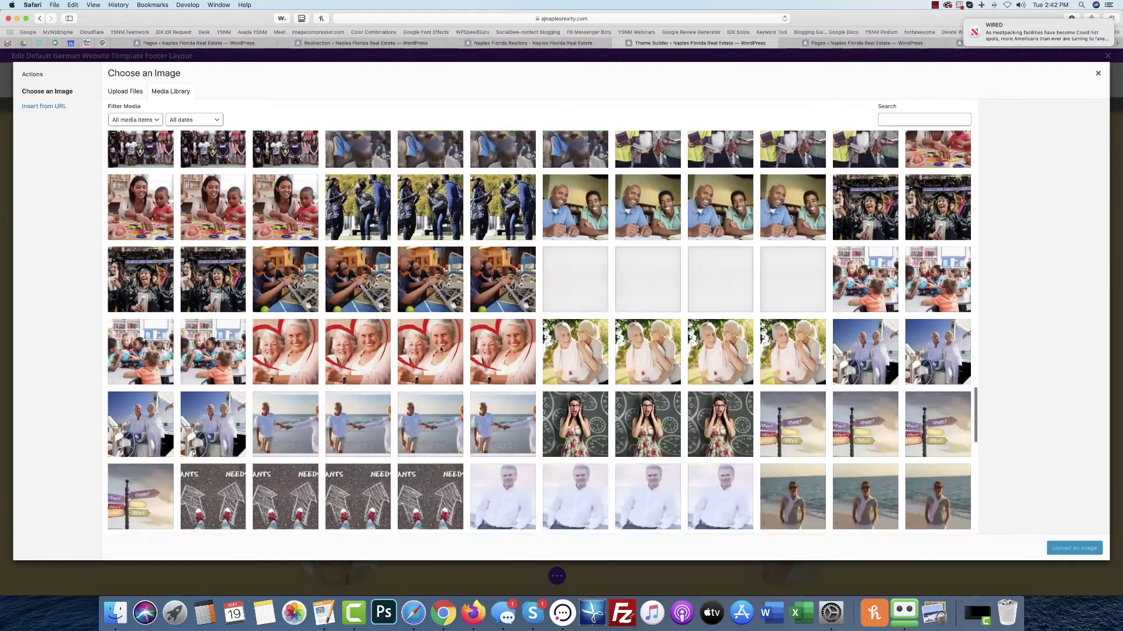
{"action": "scroll", "coordinate": [440, 349], "scroll_direction": "down", "scroll_amount": 10}
{"action": "scroll", "coordinate": [566, 344], "scroll_direction": "down", "scroll_amount": 20}
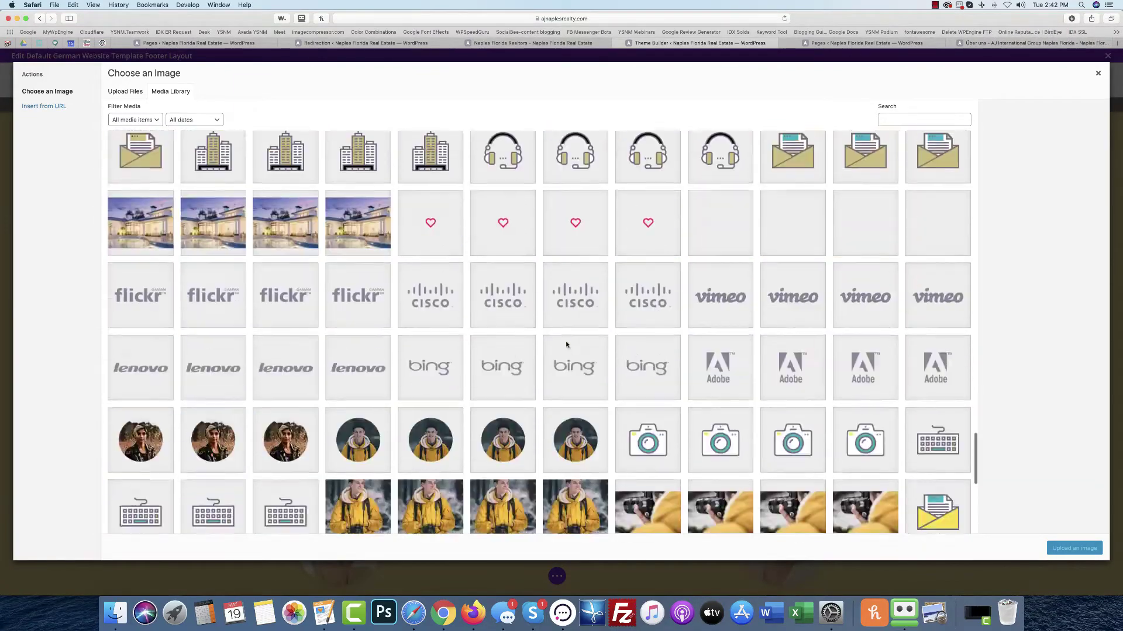
{"action": "scroll", "coordinate": [566, 345], "scroll_direction": "down", "scroll_amount": 15}
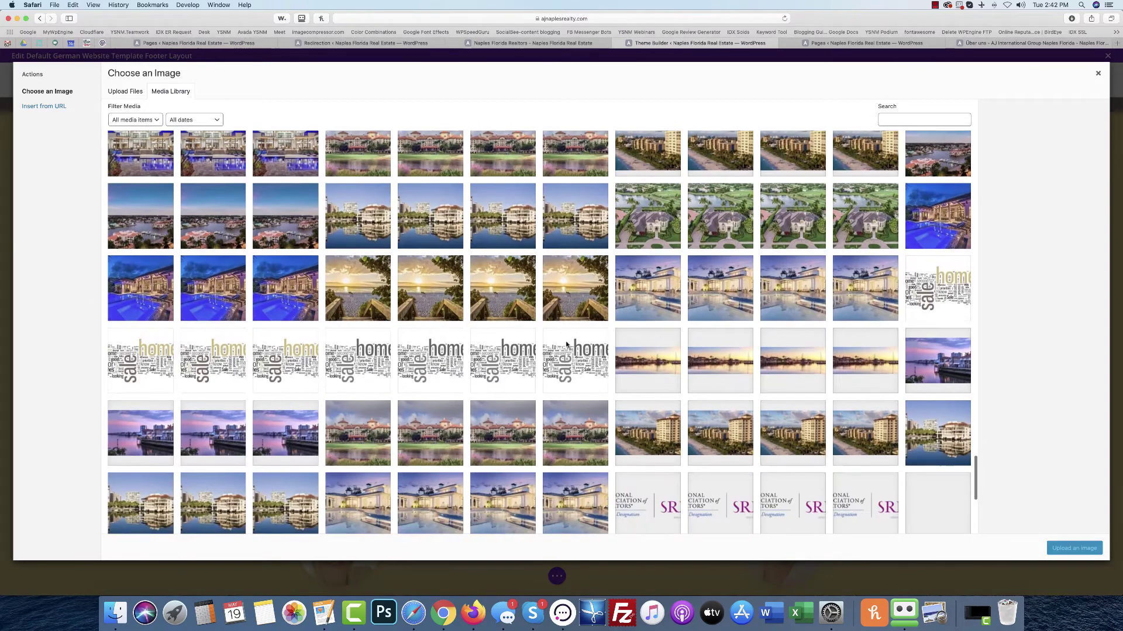
{"action": "scroll", "coordinate": [566, 344], "scroll_direction": "down", "scroll_amount": 2}
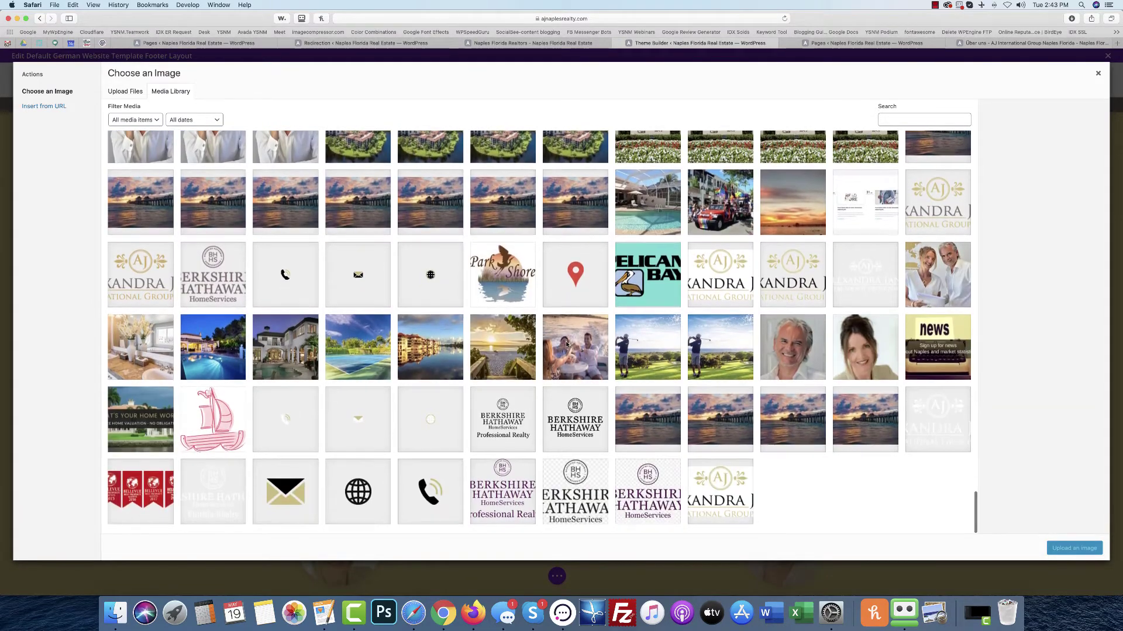
{"action": "left_click", "coordinate": [146, 492]}
Filter the media library by "bellevue", insert the selected awards banner at full size 480 × 150, and save the image module's settings.
{"action": "scroll", "coordinate": [382, 353], "scroll_direction": "up", "scroll_amount": 10}
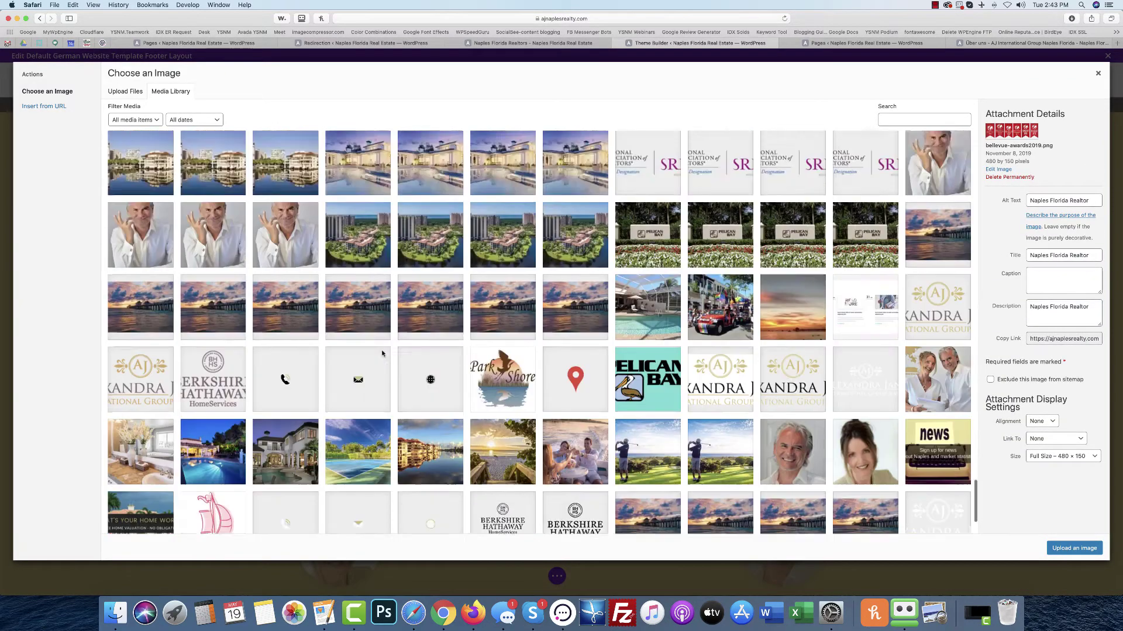
{"action": "scroll", "coordinate": [382, 353], "scroll_direction": "up", "scroll_amount": 10}
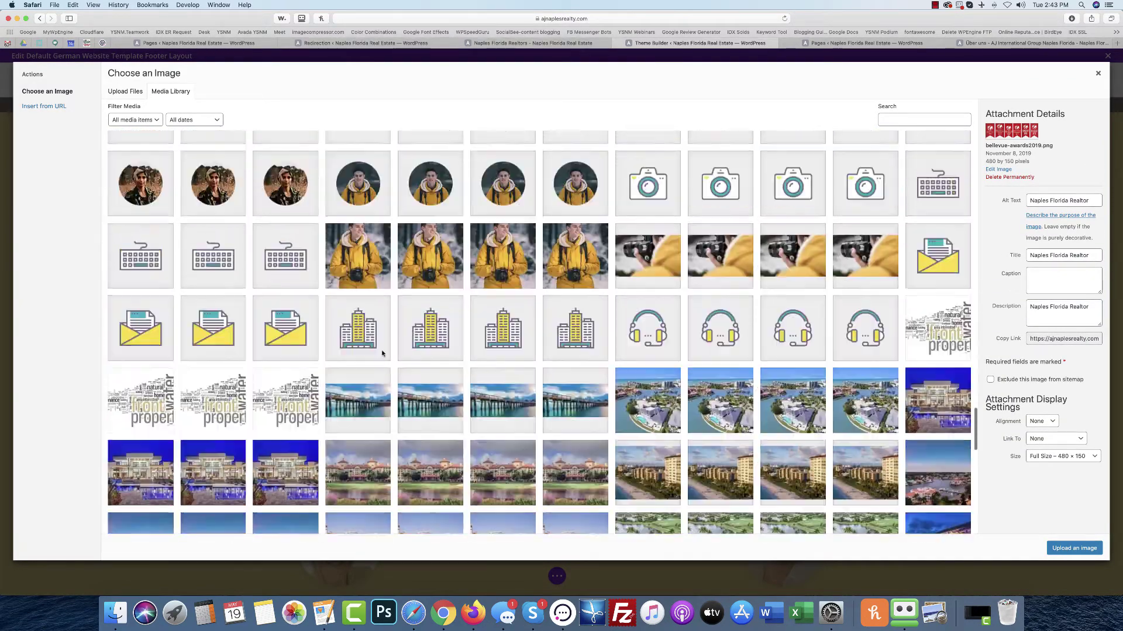
{"action": "scroll", "coordinate": [382, 353], "scroll_direction": "up", "scroll_amount": 10}
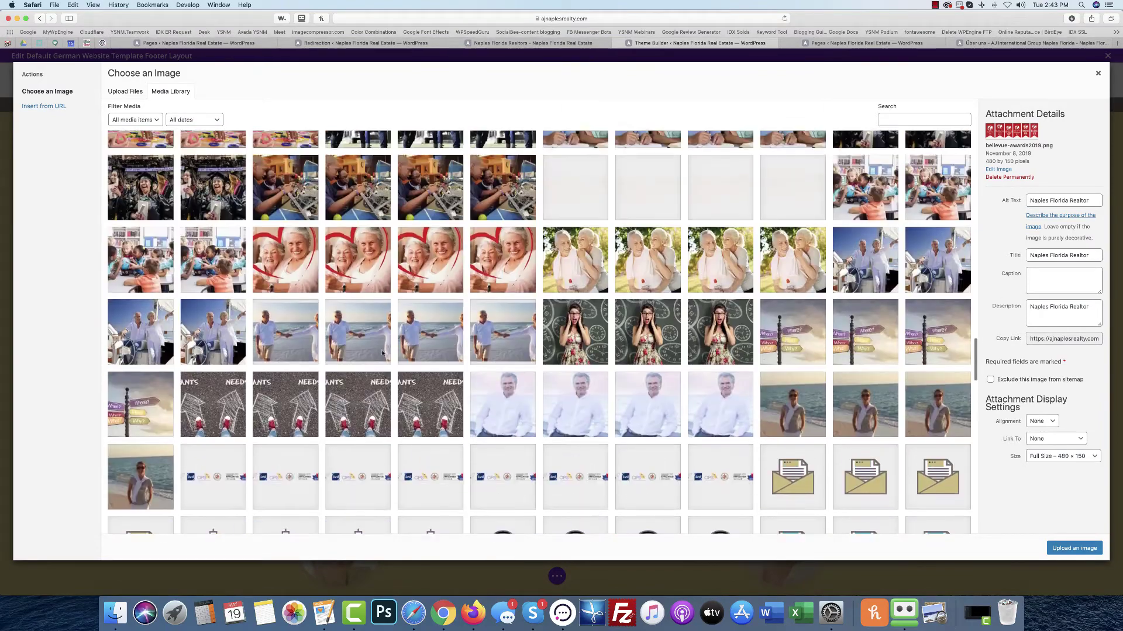
{"action": "scroll", "coordinate": [382, 352], "scroll_direction": "up", "scroll_amount": 10}
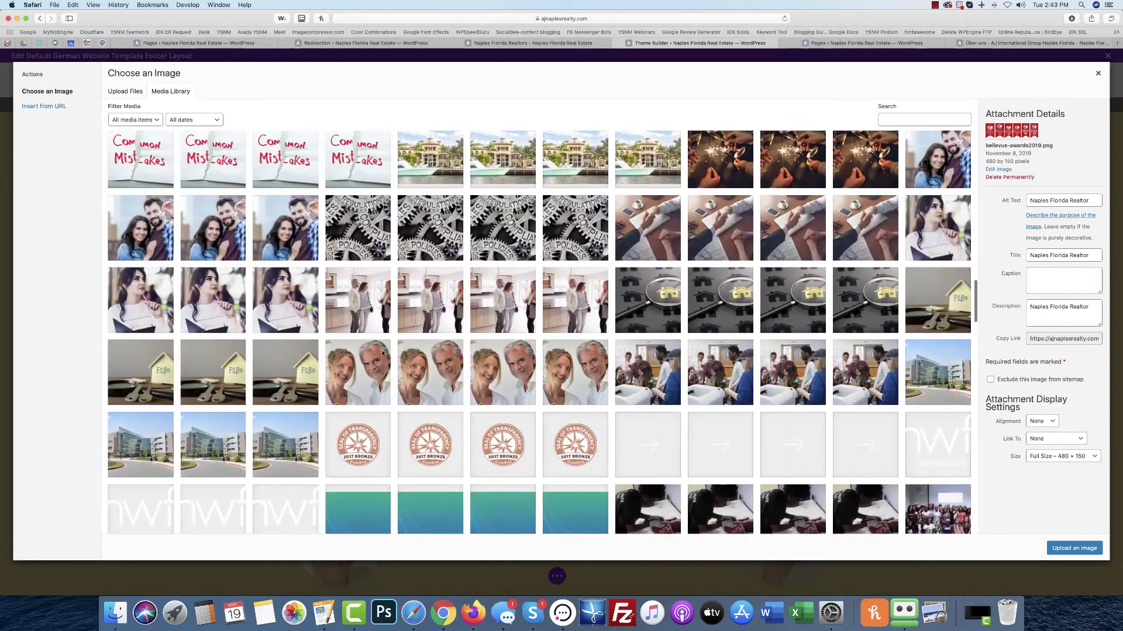
{"action": "scroll", "coordinate": [382, 352], "scroll_direction": "up", "scroll_amount": 5}
{"action": "scroll", "coordinate": [884, 226], "scroll_direction": "up", "scroll_amount": 10}
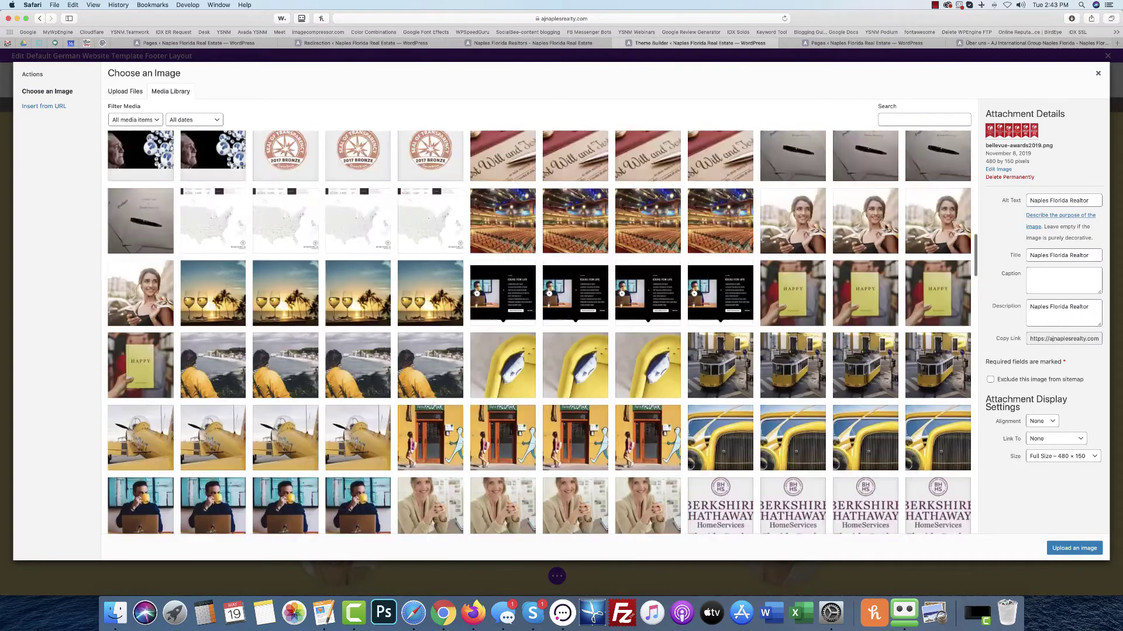
{"action": "scroll", "coordinate": [885, 227], "scroll_direction": "up", "scroll_amount": 10}
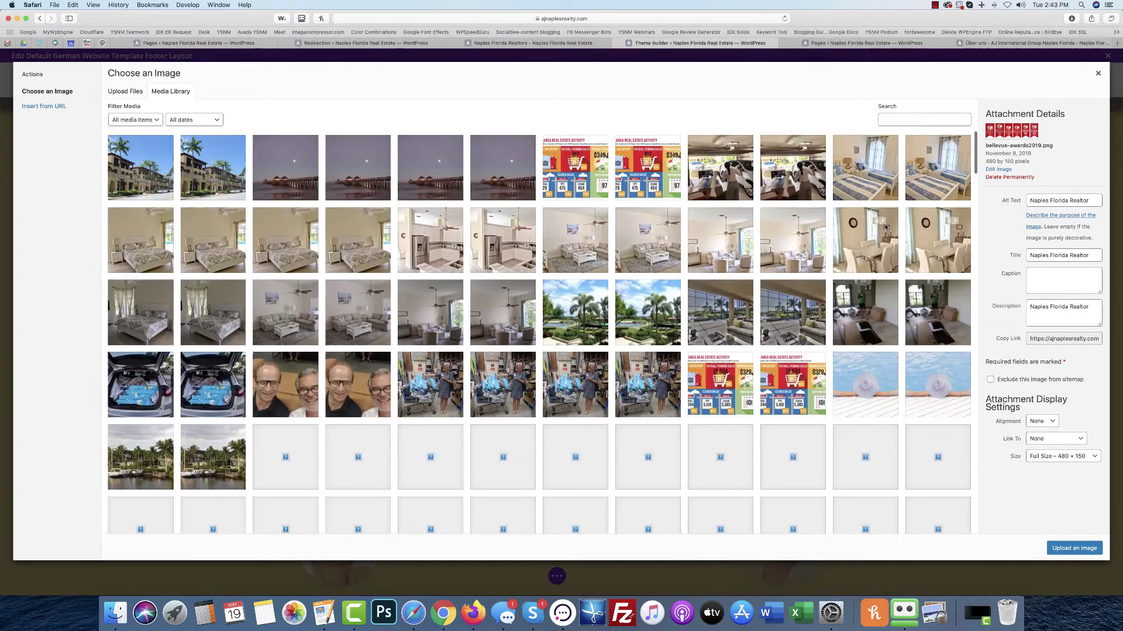
{"action": "left_click", "coordinate": [912, 117]}
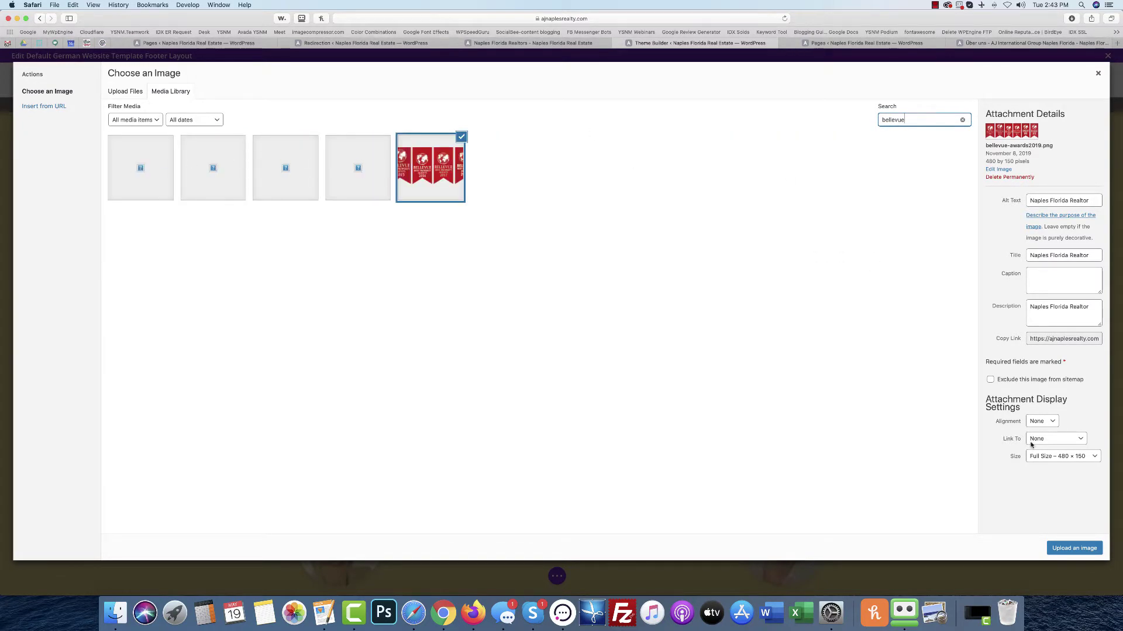
{"action": "left_click", "coordinate": [1062, 548]}
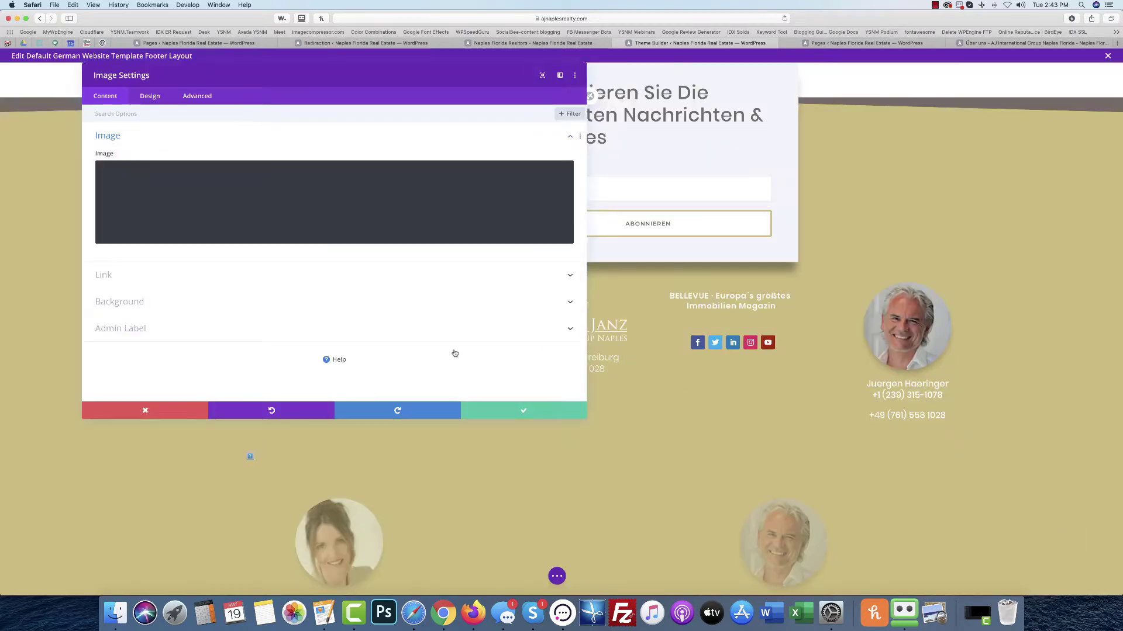
{"action": "left_click", "coordinate": [524, 411]}
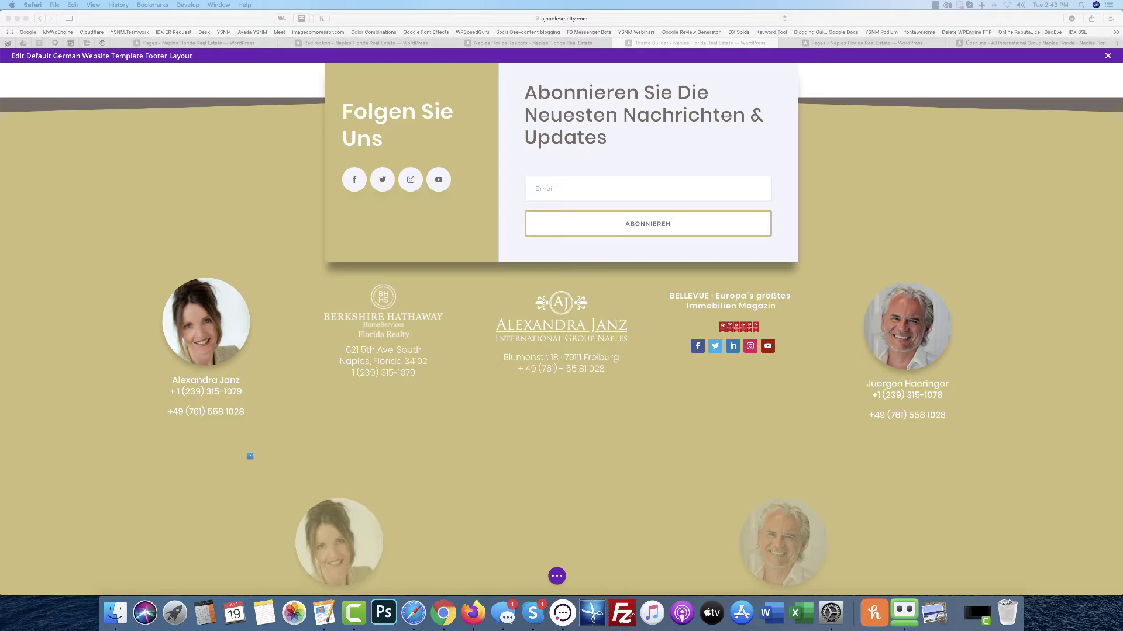
Compare the broken image row below the German footer's contact columns with the development site's English footer.
{"action": "left_click", "coordinate": [239, 463]}
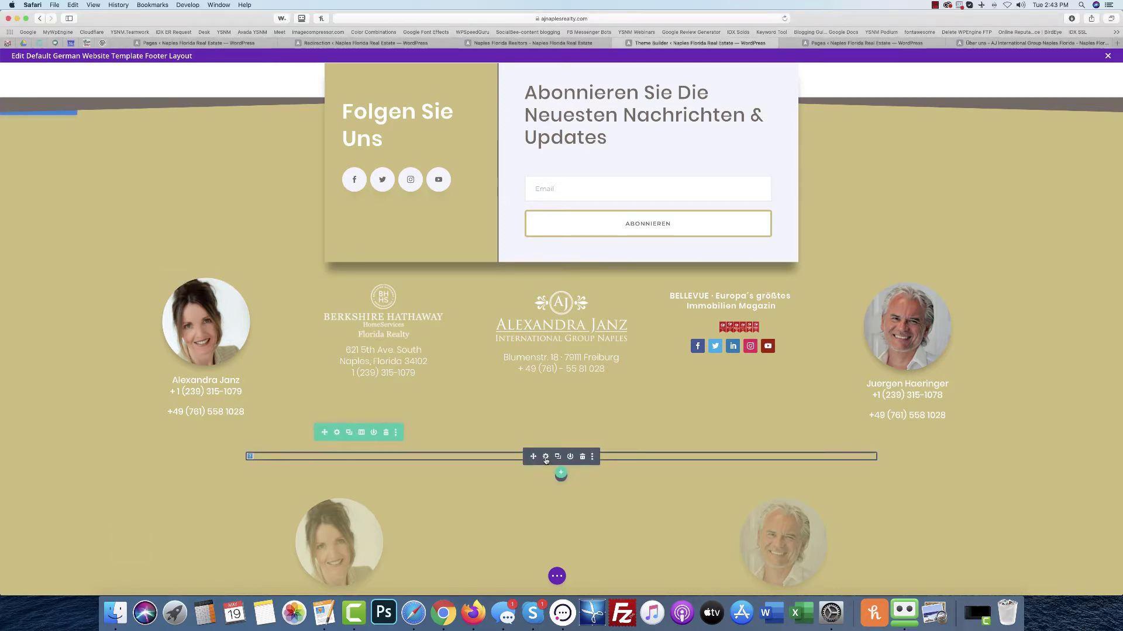
{"action": "left_click_drag", "start_coordinate": [812, 3], "coordinate": [774, 33]}
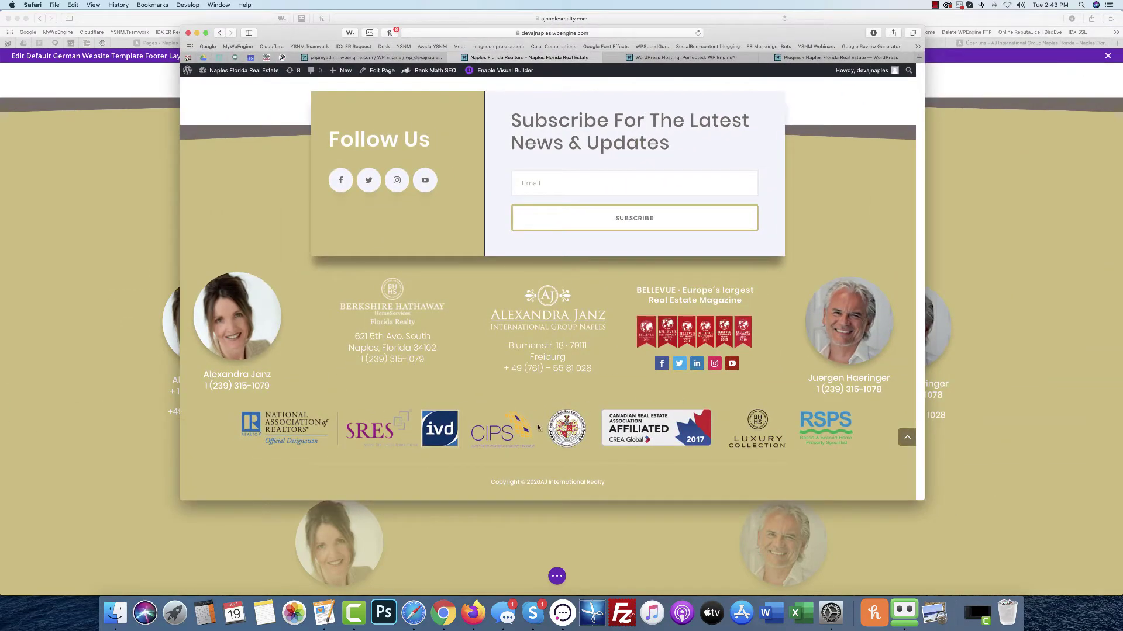
{"action": "left_click_drag", "start_coordinate": [752, 36], "coordinate": [0, 21]}
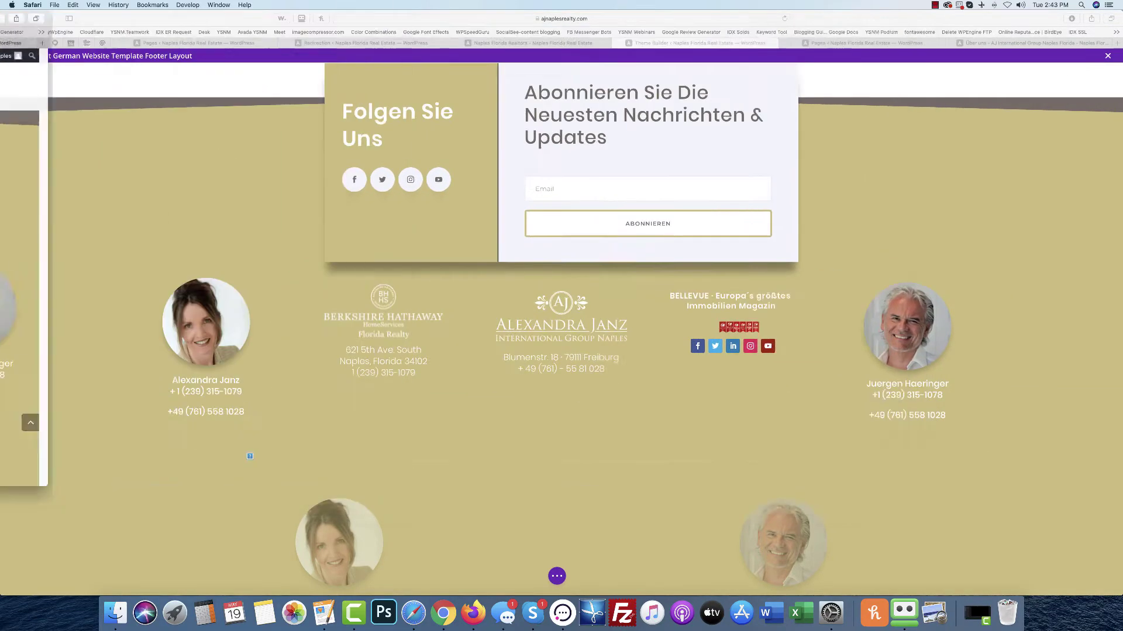
Remove the broken image from the wide image module below the contact columns and start choosing a replacement image.
{"action": "left_click", "coordinate": [254, 463]}
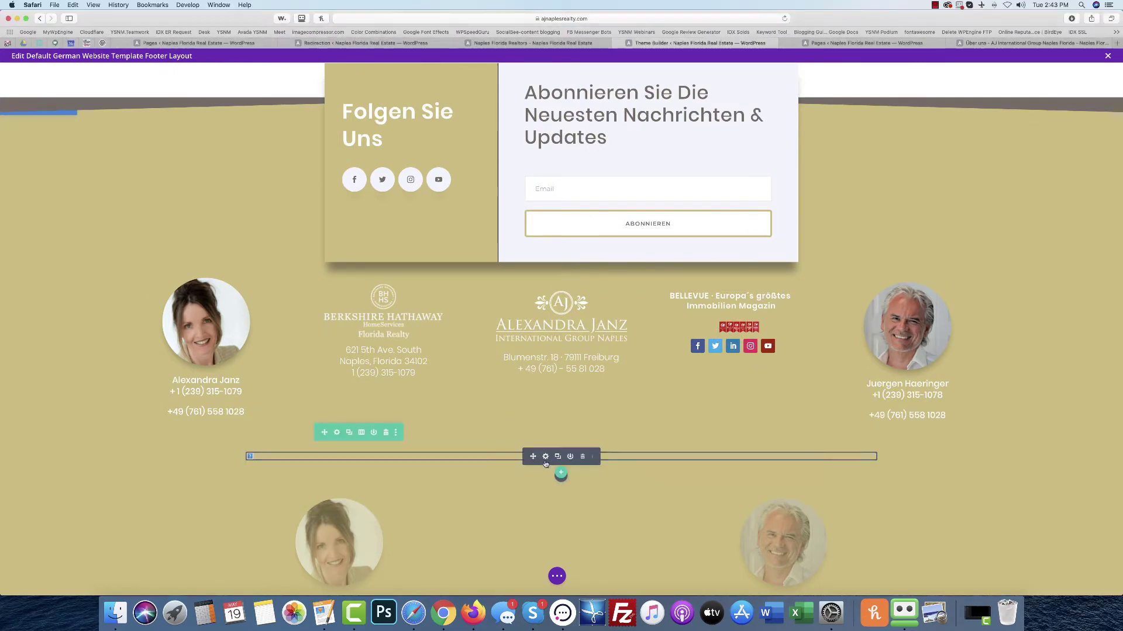
{"action": "left_click", "coordinate": [547, 460]}
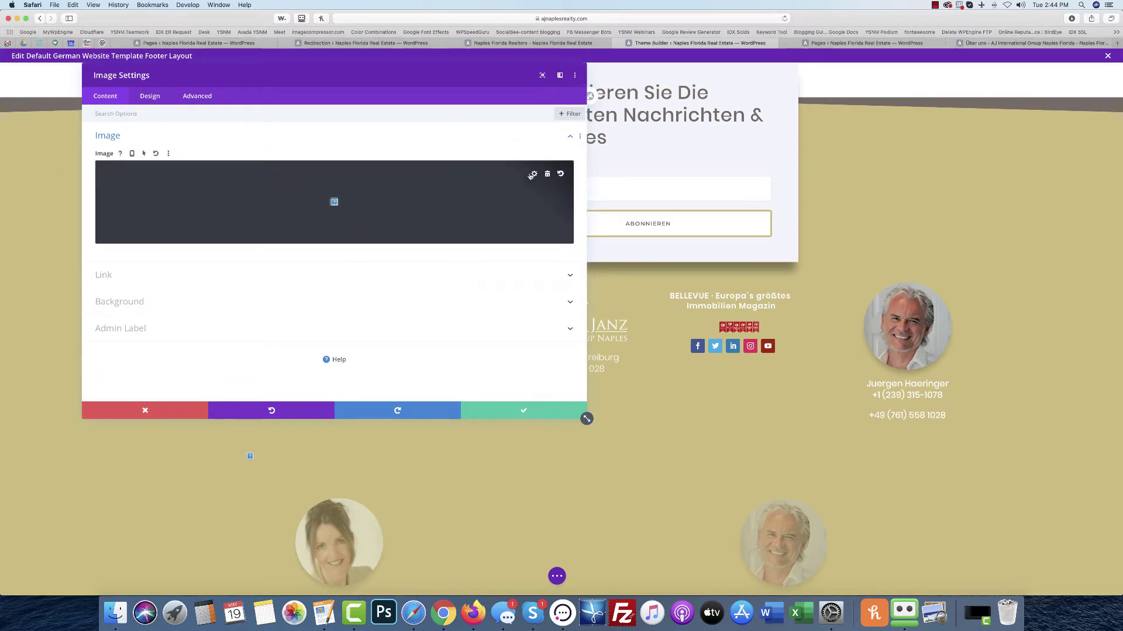
{"action": "left_click", "coordinate": [547, 174]}
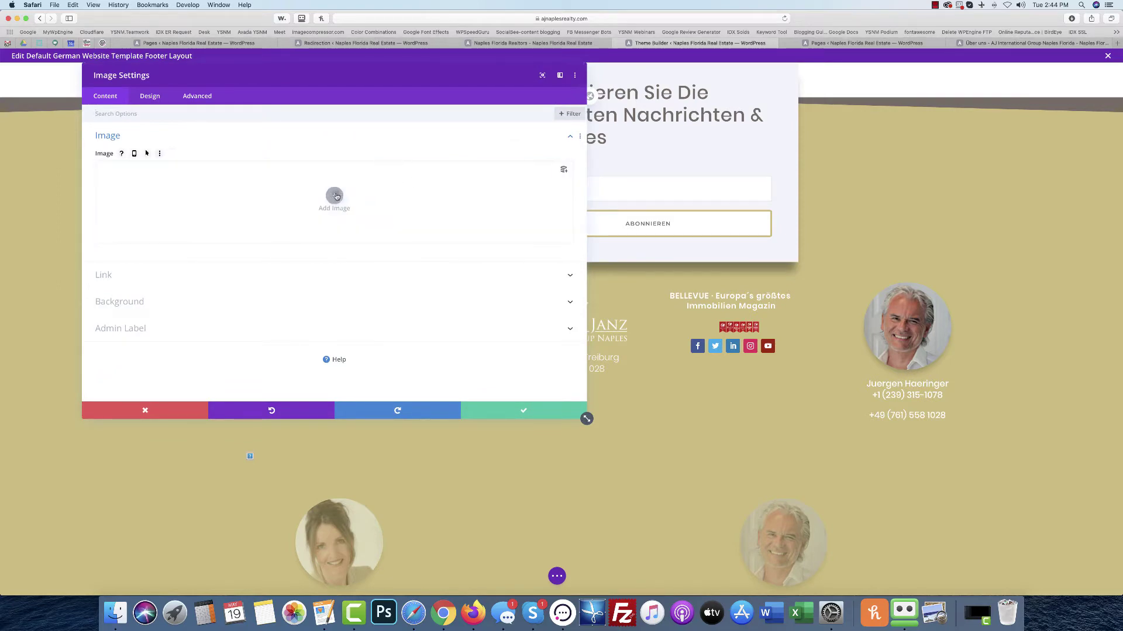
{"action": "left_click", "coordinate": [335, 196]}
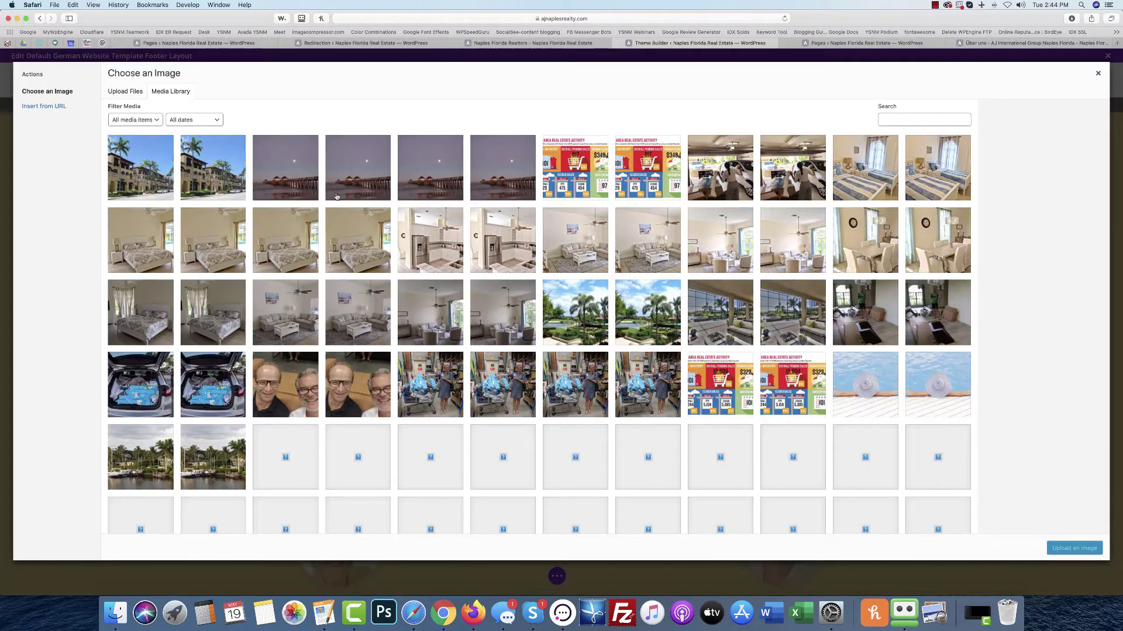
Browse the media library for the affiliation logos strip and select realtor-near-me-1.png.
{"action": "scroll", "coordinate": [336, 196], "scroll_direction": "down", "scroll_amount": 15}
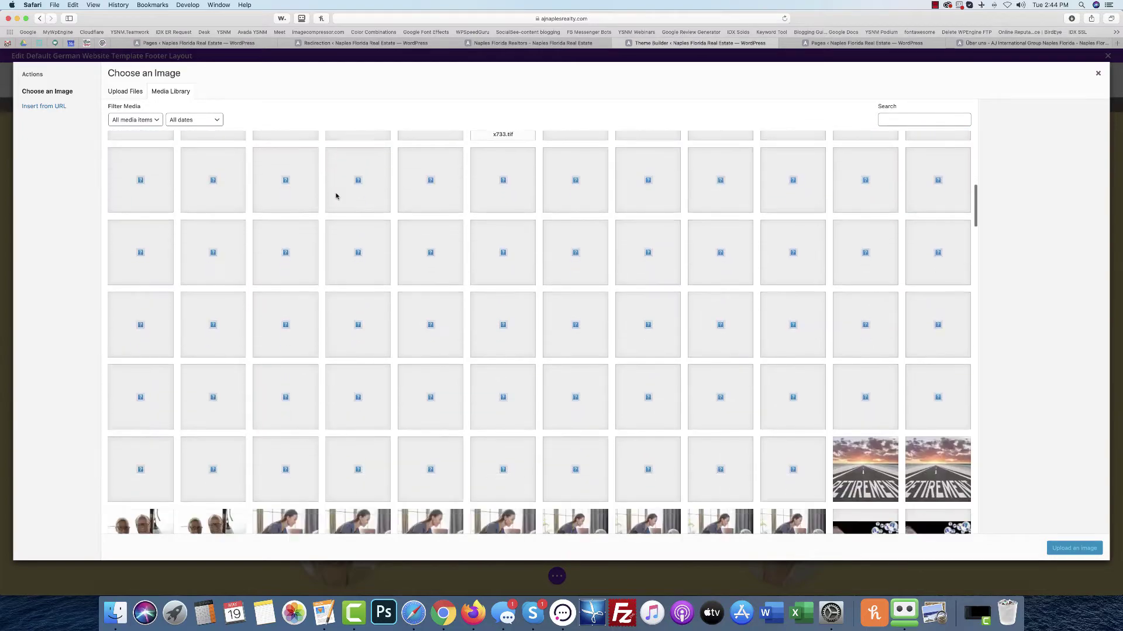
{"action": "scroll", "coordinate": [336, 197], "scroll_direction": "down", "scroll_amount": 10}
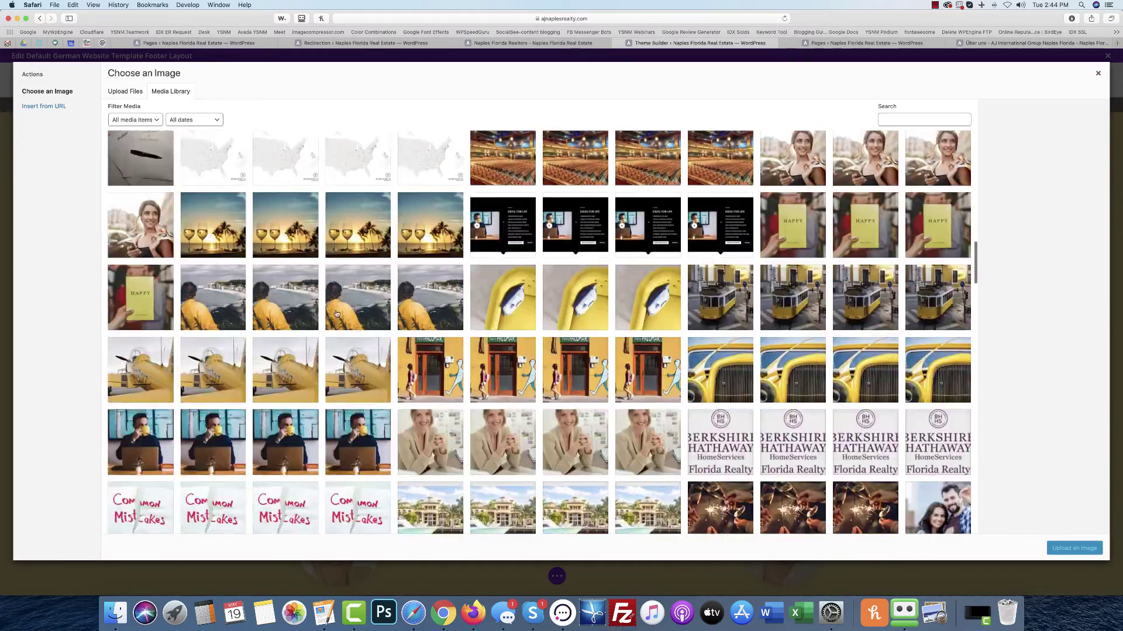
{"action": "scroll", "coordinate": [336, 314], "scroll_direction": "down", "scroll_amount": 12}
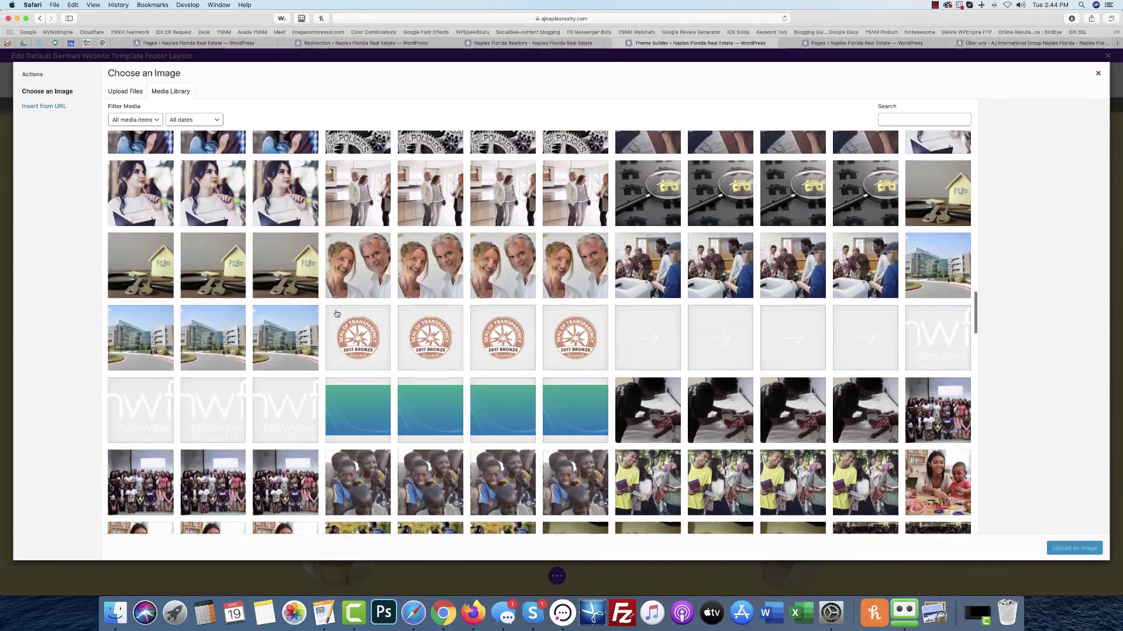
{"action": "scroll", "coordinate": [337, 314], "scroll_direction": "down", "scroll_amount": 12}
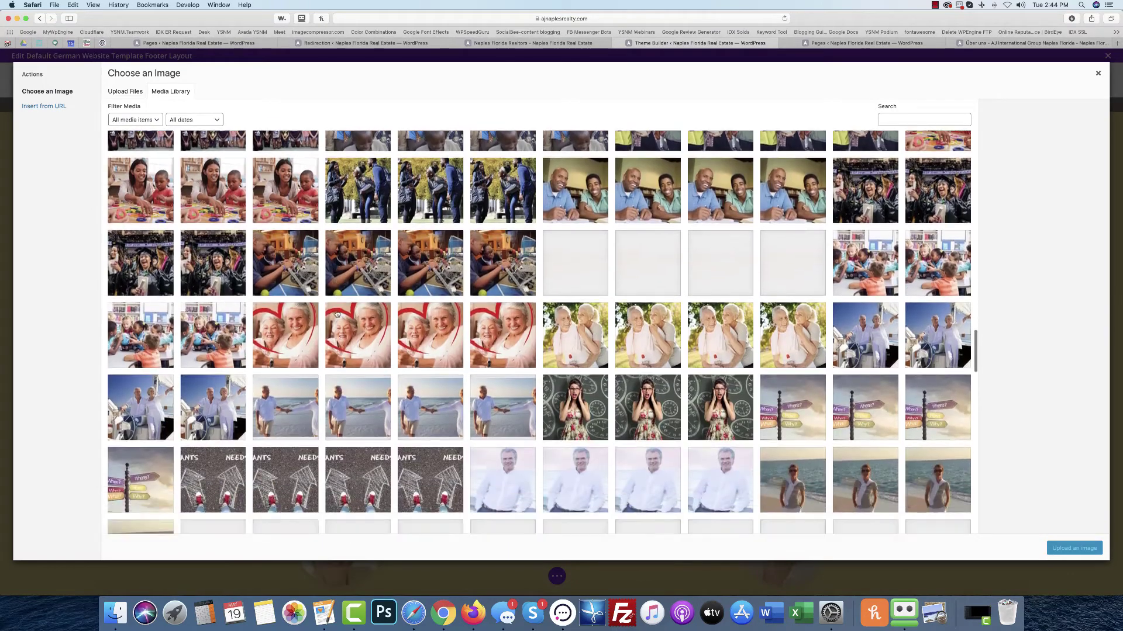
{"action": "scroll", "coordinate": [336, 314], "scroll_direction": "down", "scroll_amount": 3}
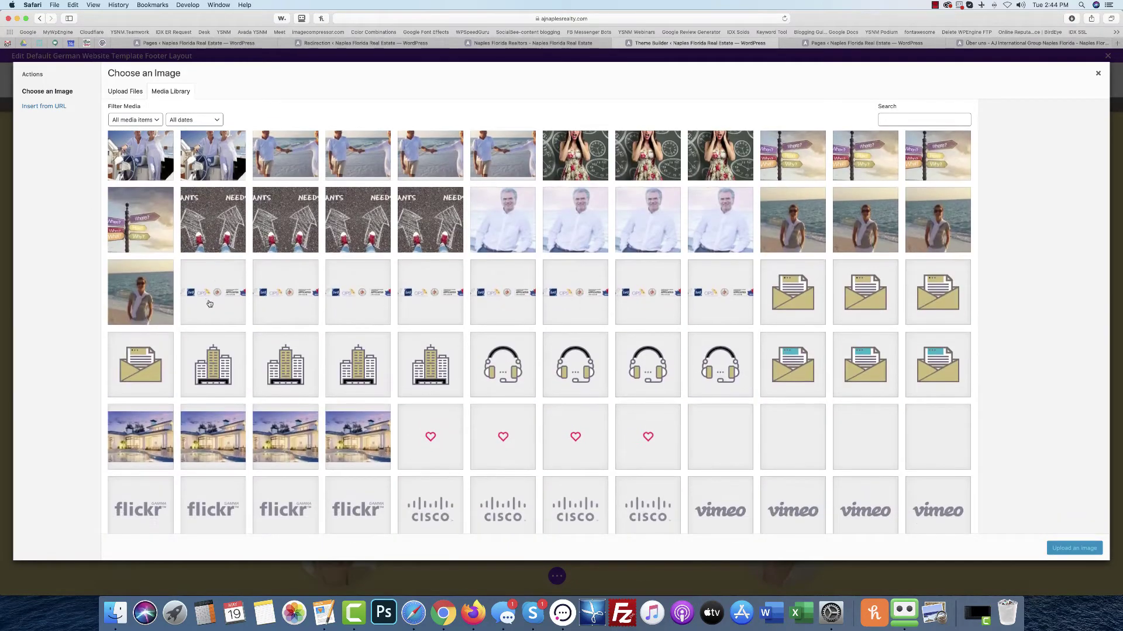
{"action": "left_click", "coordinate": [211, 304]}
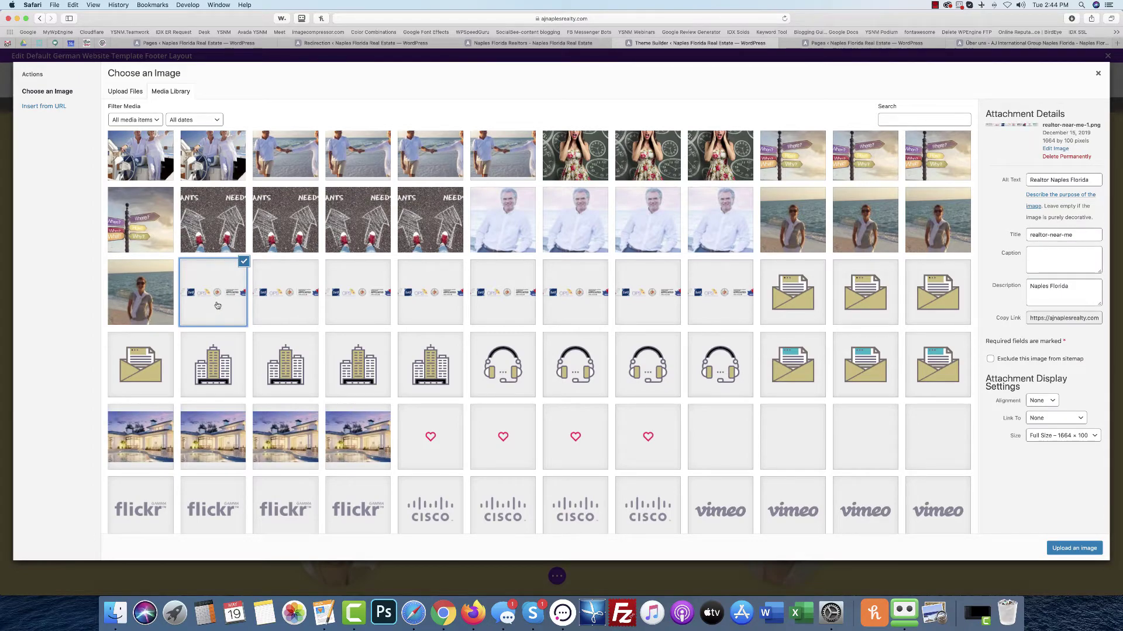
{"action": "scroll", "coordinate": [235, 303], "scroll_direction": "up", "scroll_amount": 20}
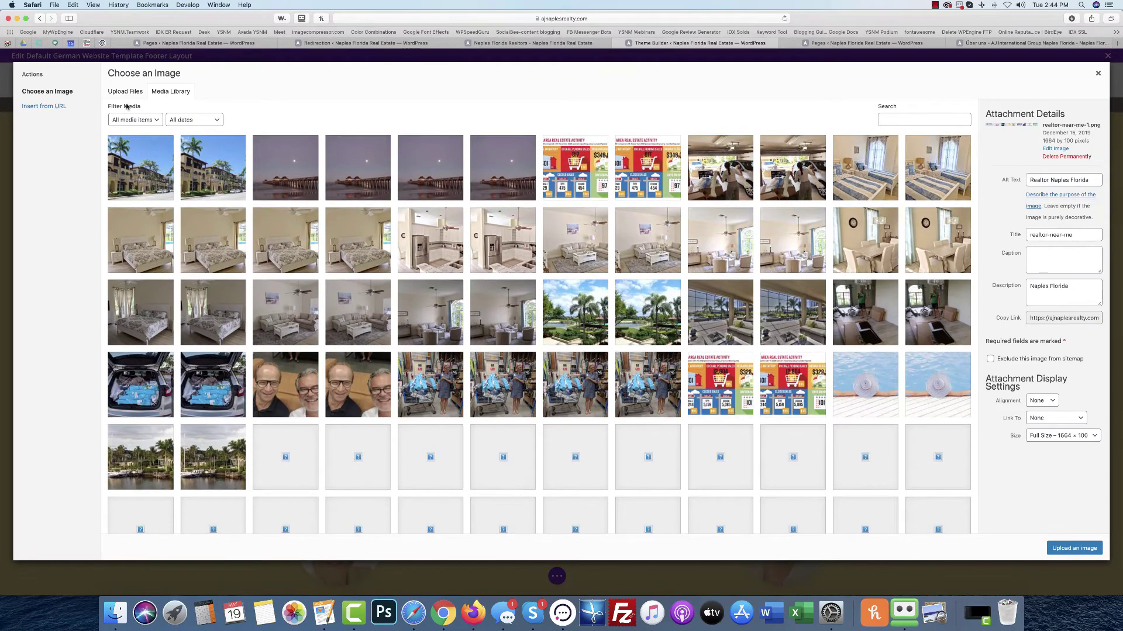
Upload the Naples-Real-Estate-Agent-Affiliations PNG from the AJNaples folder in Downloads to the media library.
{"action": "left_click", "coordinate": [126, 92]}
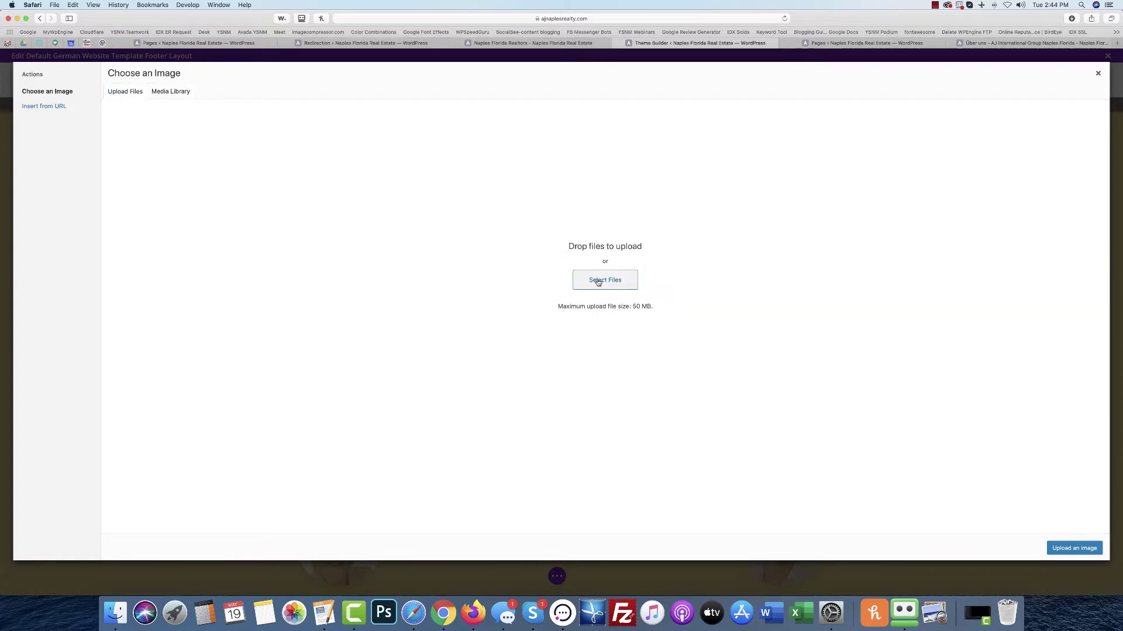
{"action": "left_click", "coordinate": [597, 281]}
{"action": "left_click", "coordinate": [128, 95]}
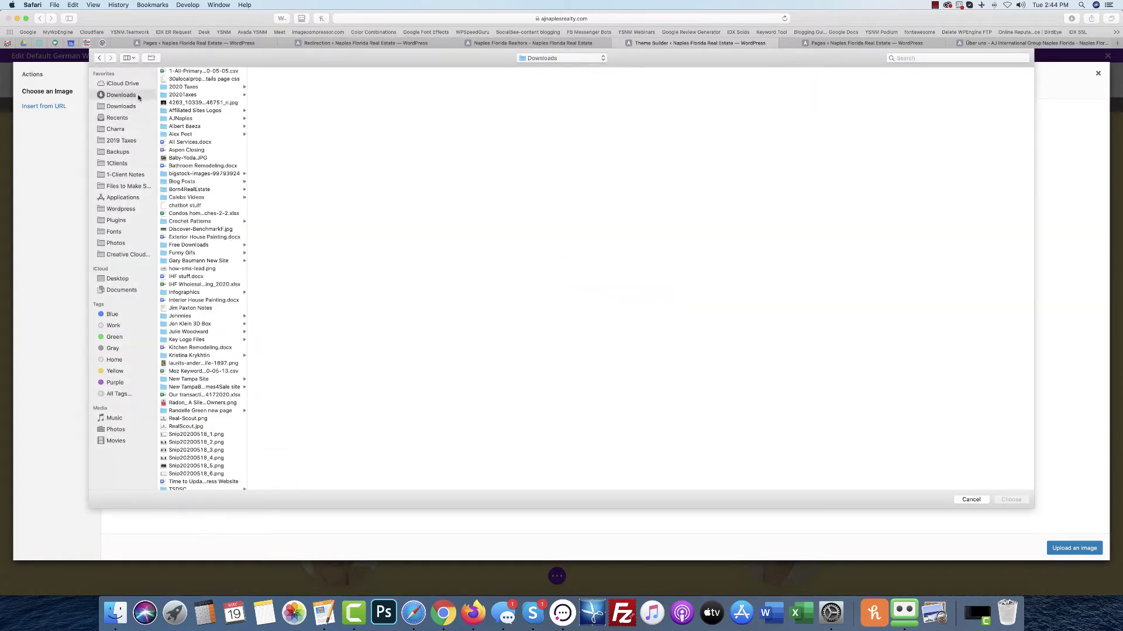
{"action": "left_click", "coordinate": [182, 118]}
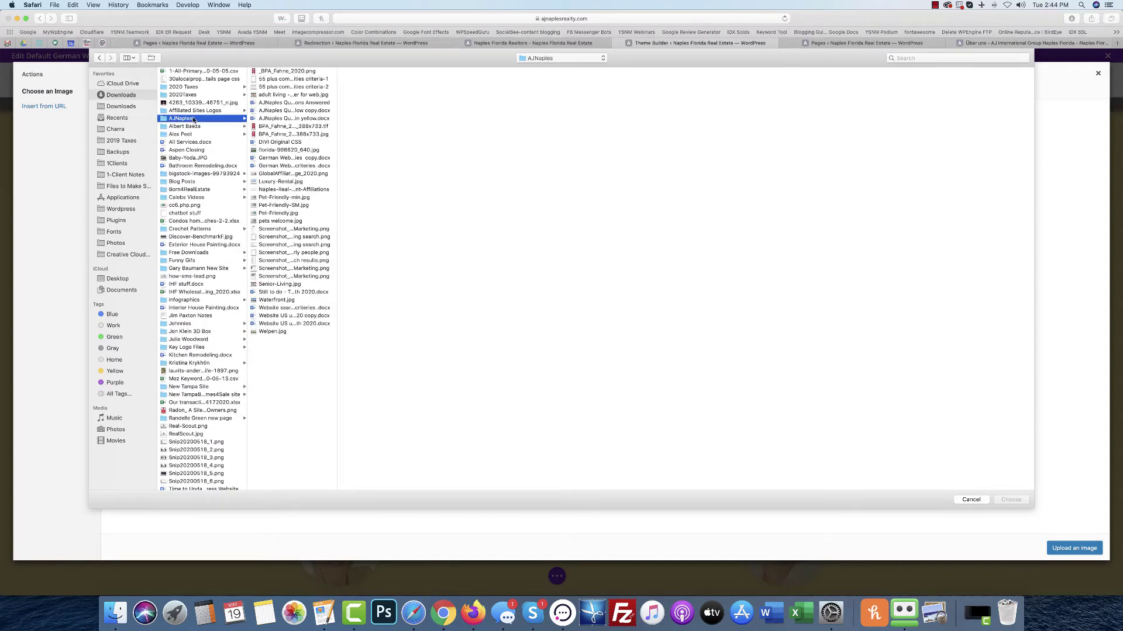
{"action": "key", "text": "Right"}
{"action": "key", "text": "Down"}
{"action": "key", "text": "Down"}
{"action": "key", "text": "Down"}
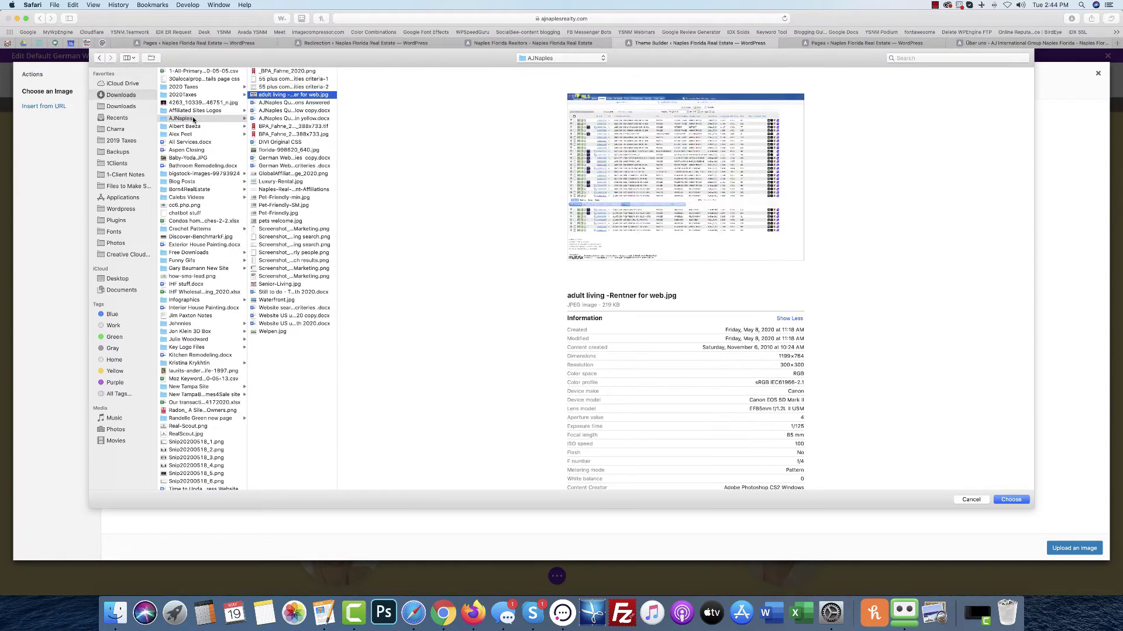
{"action": "key", "text": "Down"}
{"action": "key", "text": "Down"}
{"action": "key", "text": "Down"}
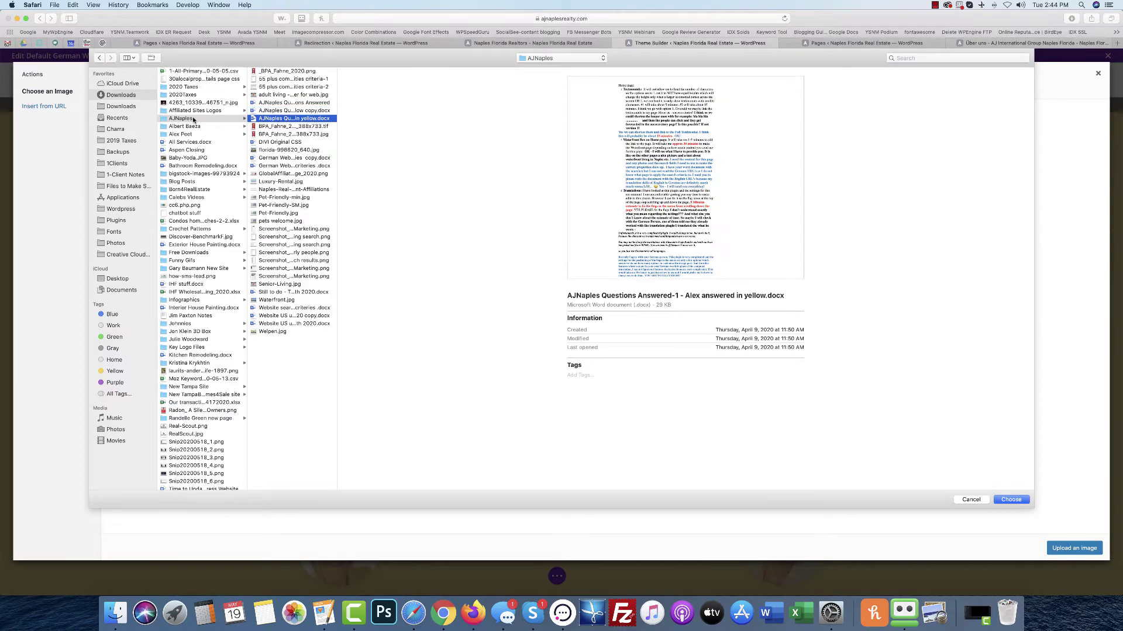
{"action": "key", "text": "Down"}
{"action": "key", "text": "Down"}
{"action": "key", "text": "Down"}
{"action": "key", "text": "Down"}
{"action": "key", "text": "Down"}
{"action": "key", "text": "Down"}
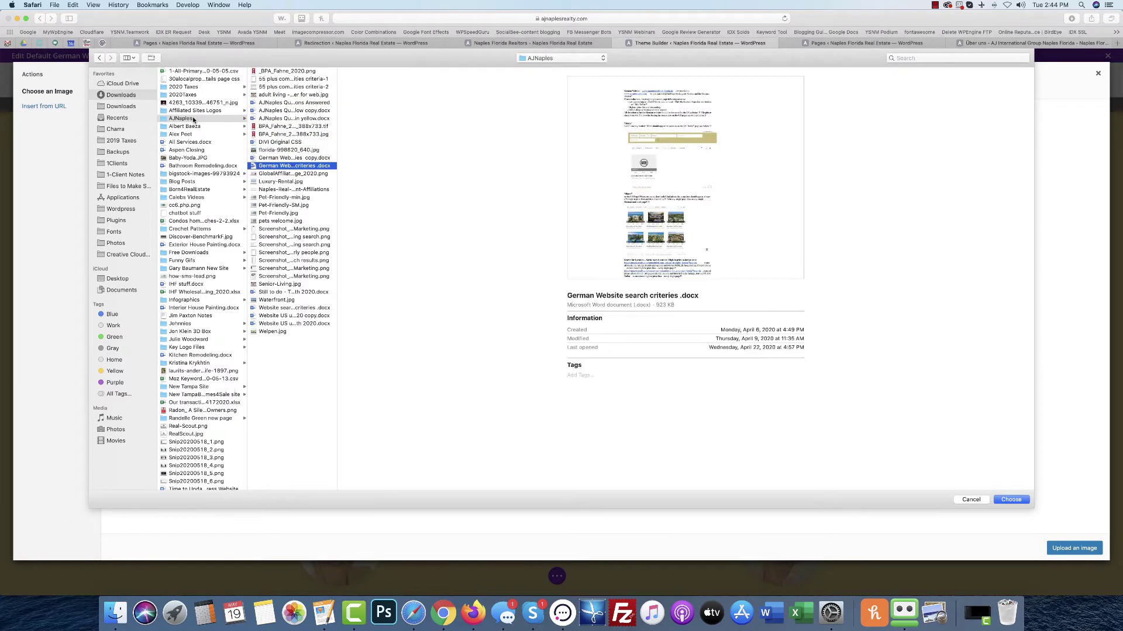
{"action": "key", "text": "Down"}
{"action": "key", "text": "Down"}
{"action": "key", "text": "Down"}
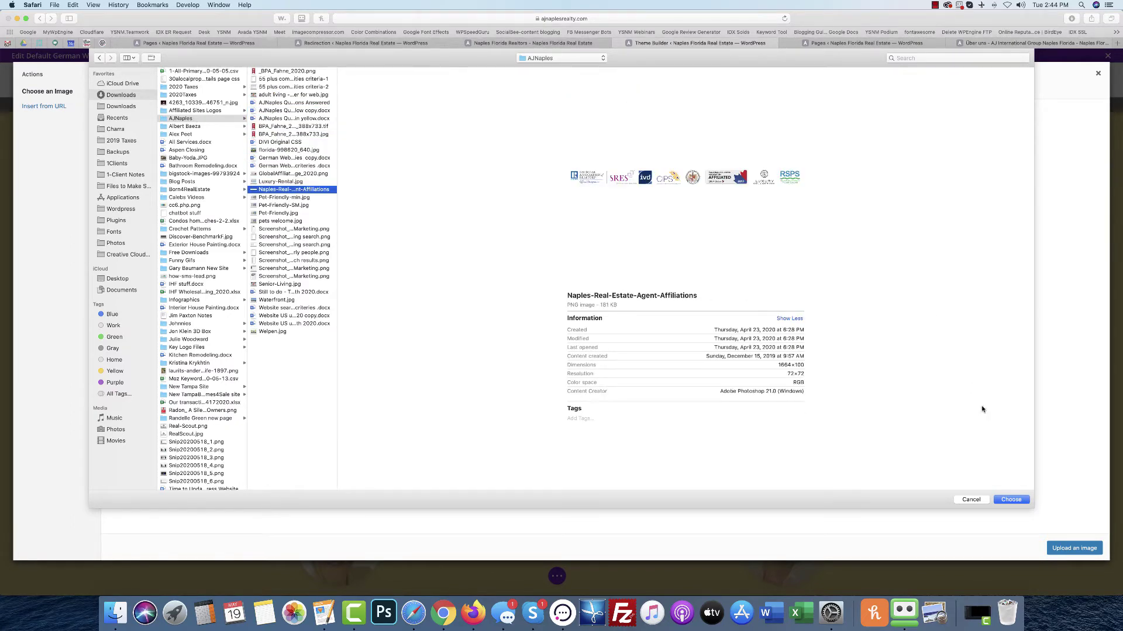
{"action": "left_click", "coordinate": [1018, 503]}
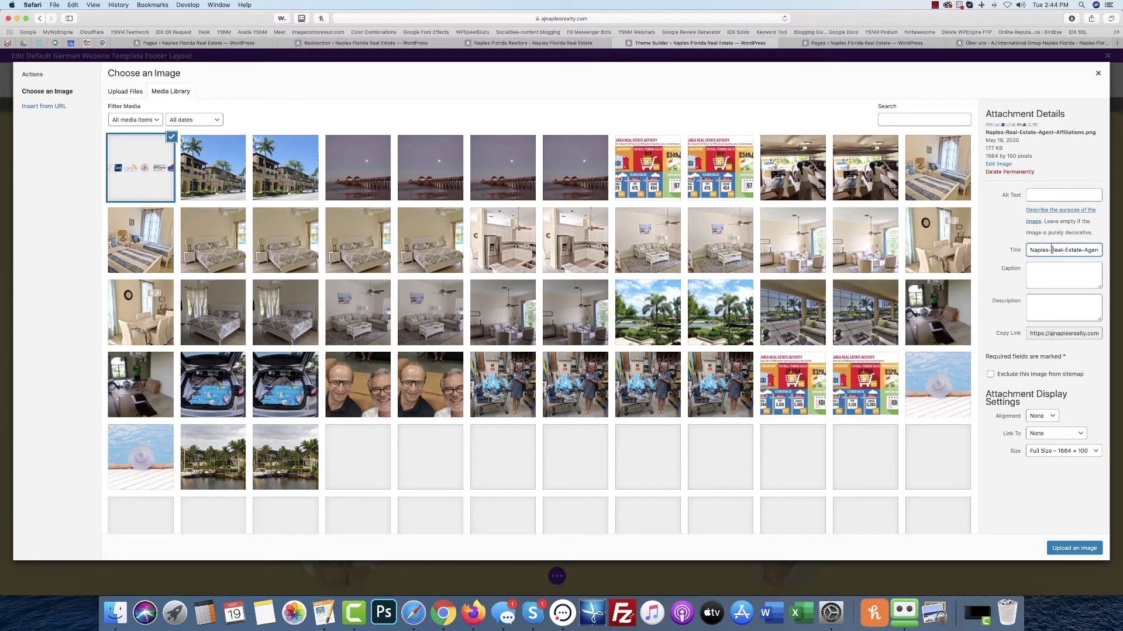
Set the uploaded image's title, description and alt text to "Naples Real Estate Agent Affiliations".
{"action": "key", "text": "BackSpace"}
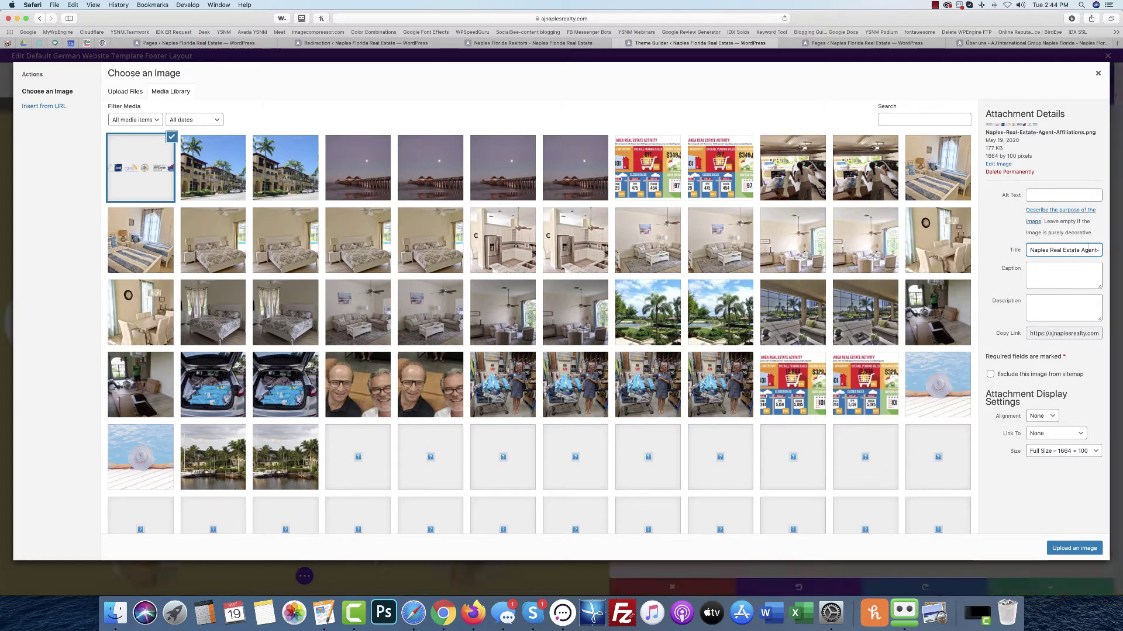
{"action": "key", "text": "shift+Right"}
{"action": "key", "text": "super+a"}
{"action": "key", "text": "super+c"}
{"action": "left_click", "coordinate": [1058, 307]}
{"action": "key", "text": "super+v"}
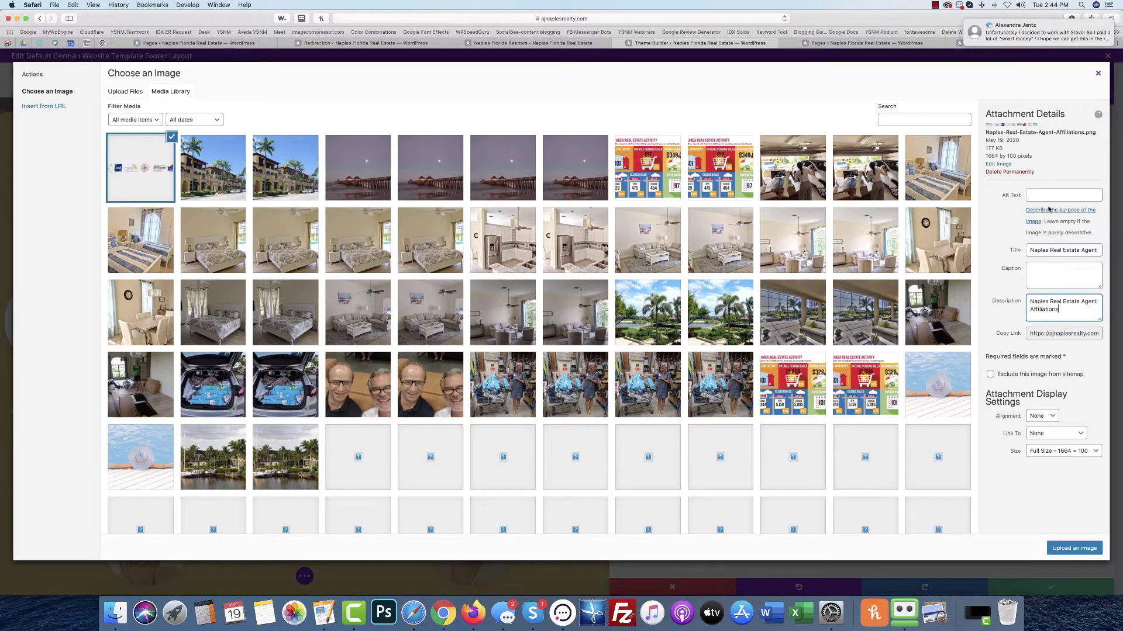
{"action": "left_click", "coordinate": [1047, 197]}
{"action": "key", "text": "super+v"}
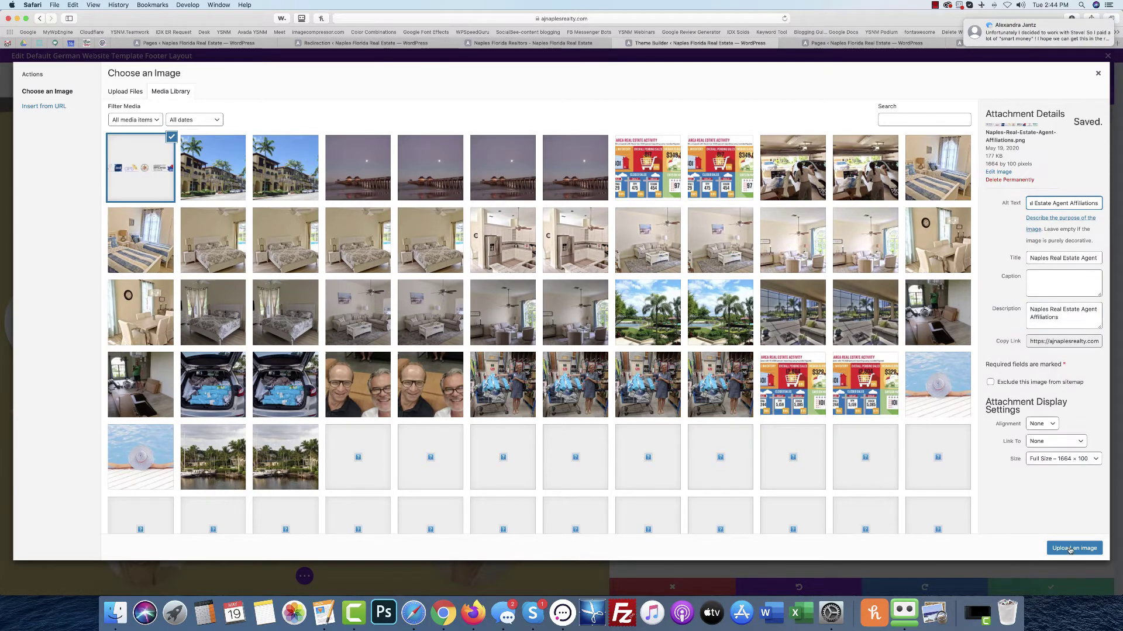
Insert the affiliations image at full size 1664 × 100, then save the image module's settings and the footer layout.
{"action": "left_click", "coordinate": [1070, 549]}
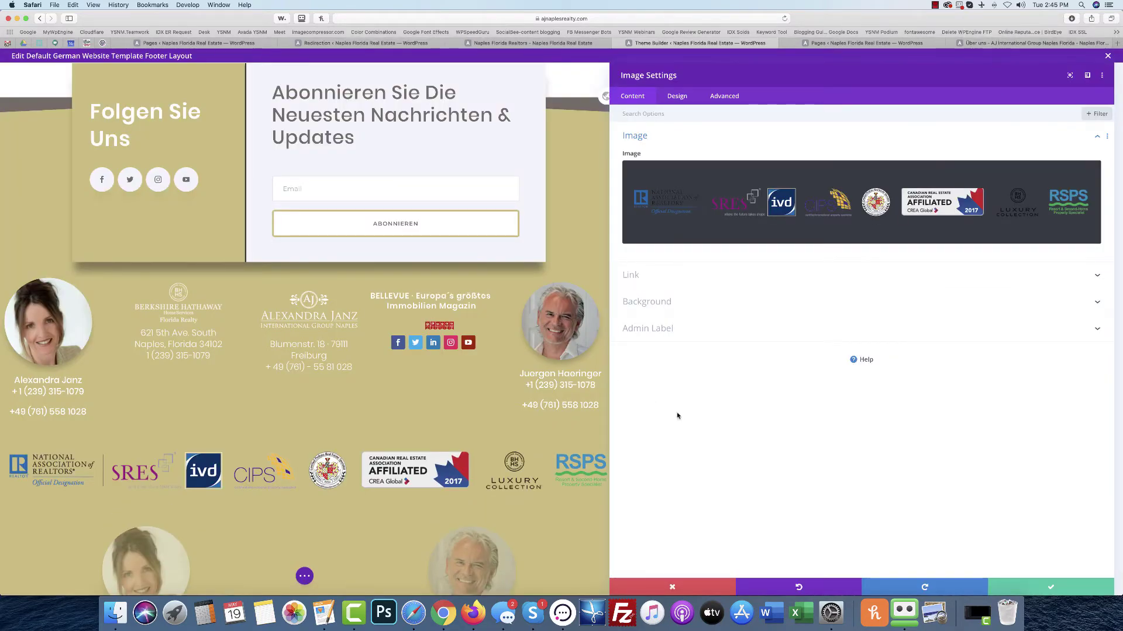
{"action": "left_click", "coordinate": [1047, 586]}
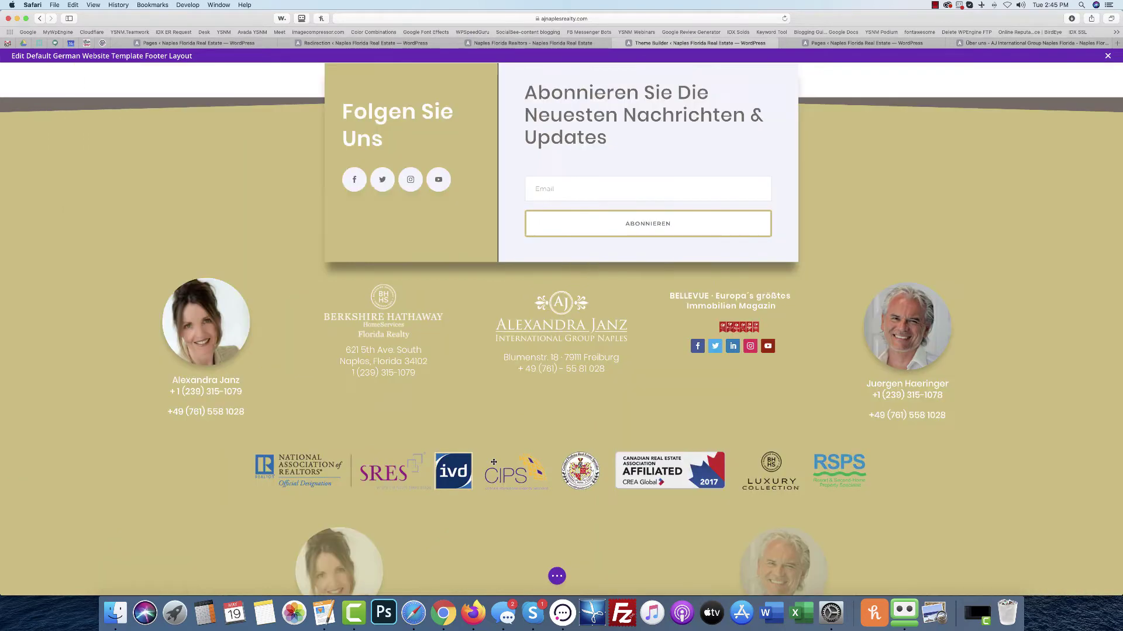
{"action": "mouse_move", "coordinate": [453, 457]}
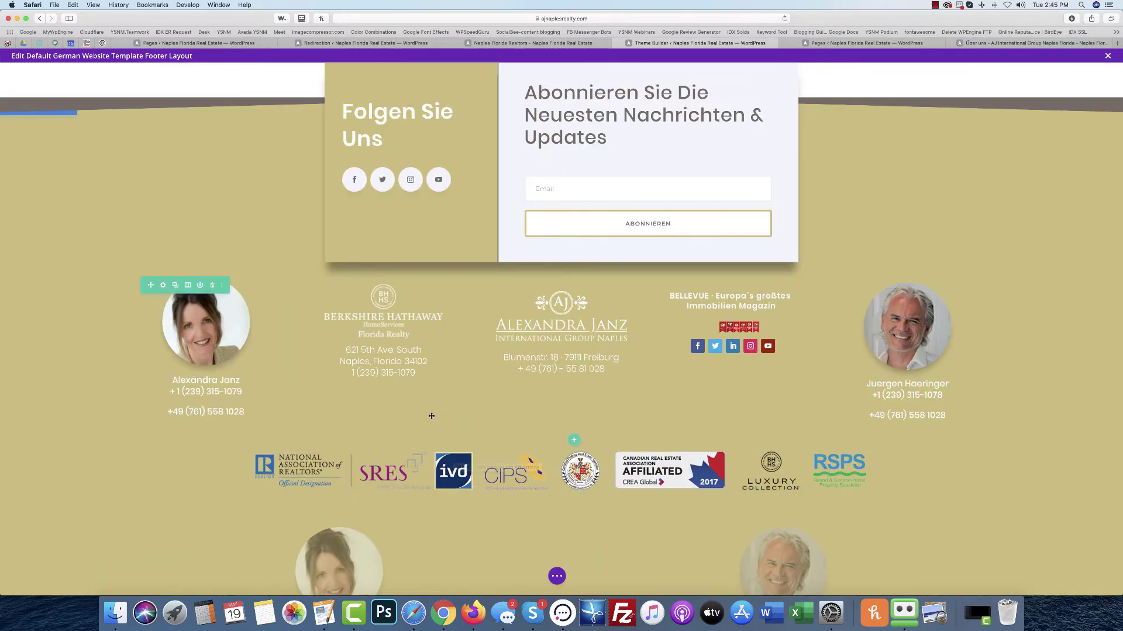
{"action": "left_click", "coordinate": [557, 576]}
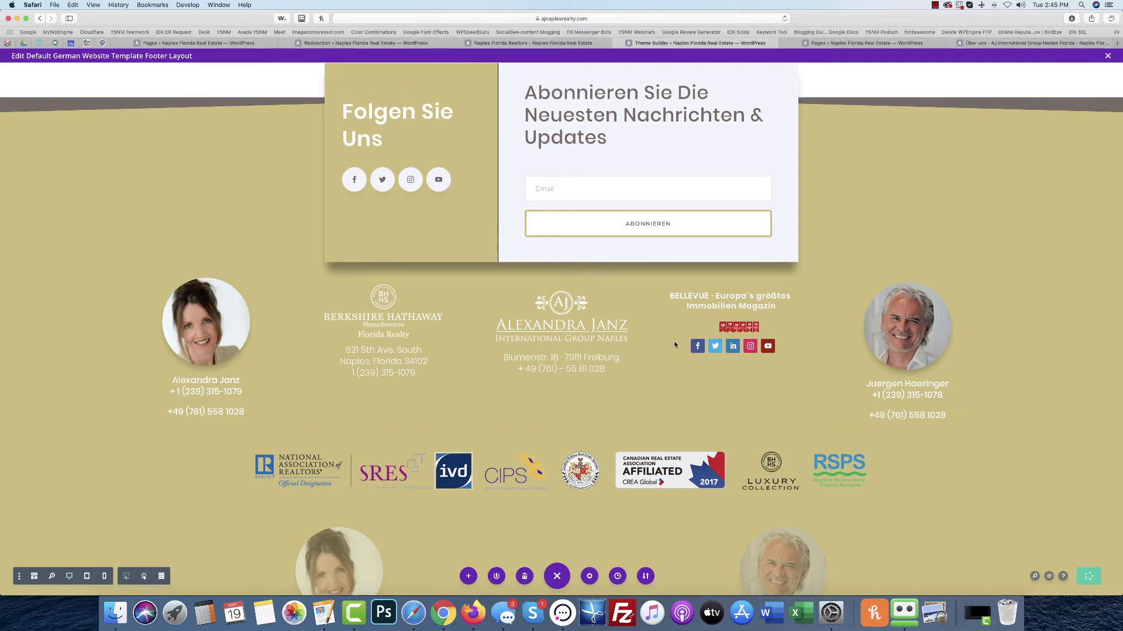
Set the width of the BELLEVUE awards banner above the social icons to 80% and save the module's settings.
{"action": "mouse_move", "coordinate": [731, 332]}
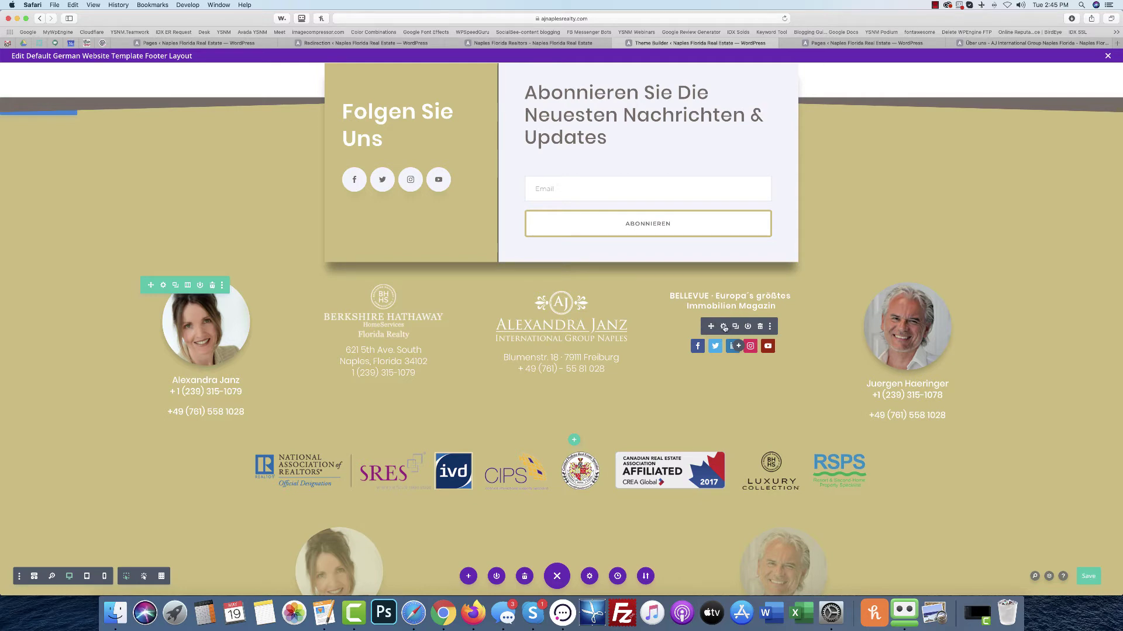
{"action": "left_click", "coordinate": [723, 326]}
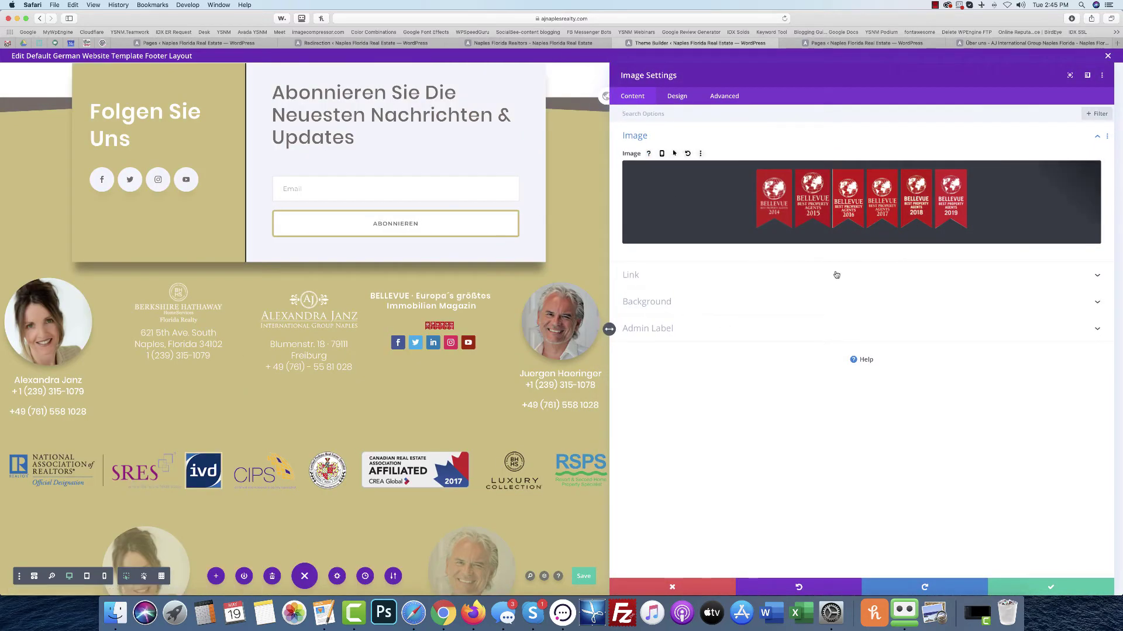
{"action": "left_click", "coordinate": [677, 96]}
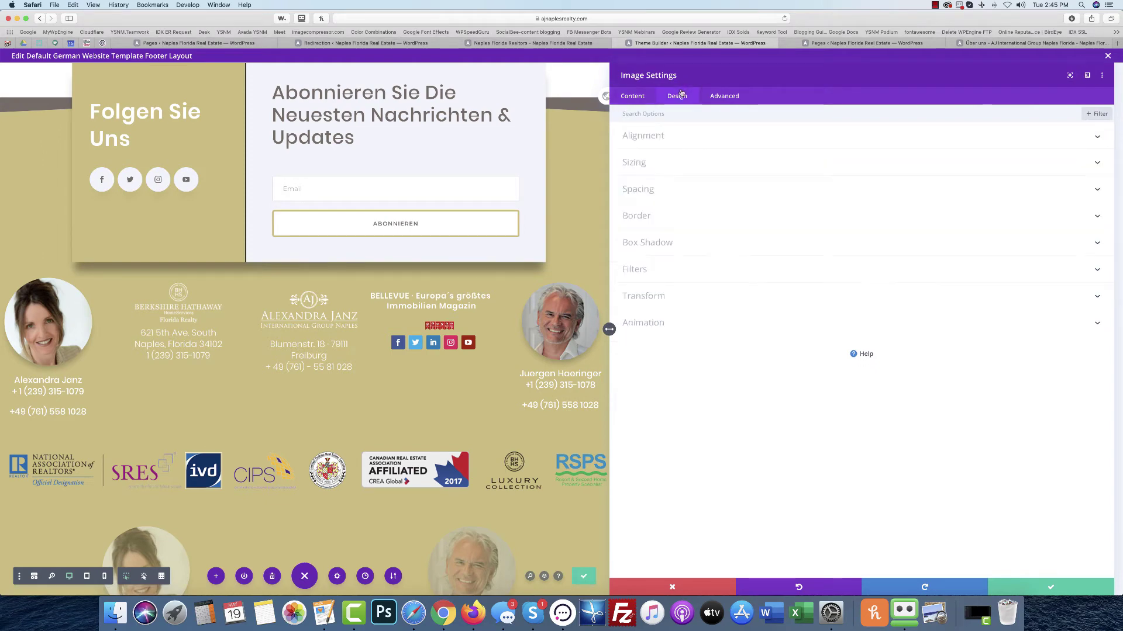
{"action": "left_click", "coordinate": [681, 142]}
{"action": "left_click", "coordinate": [681, 173]}
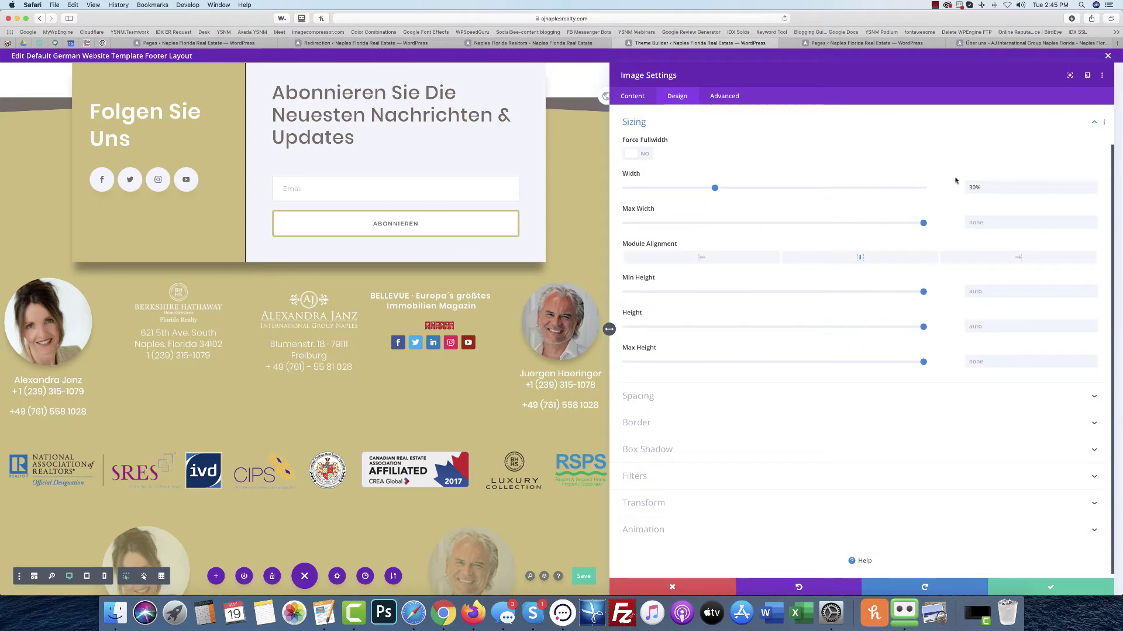
{"action": "left_click_drag", "start_coordinate": [973, 188], "coordinate": [964, 189]}
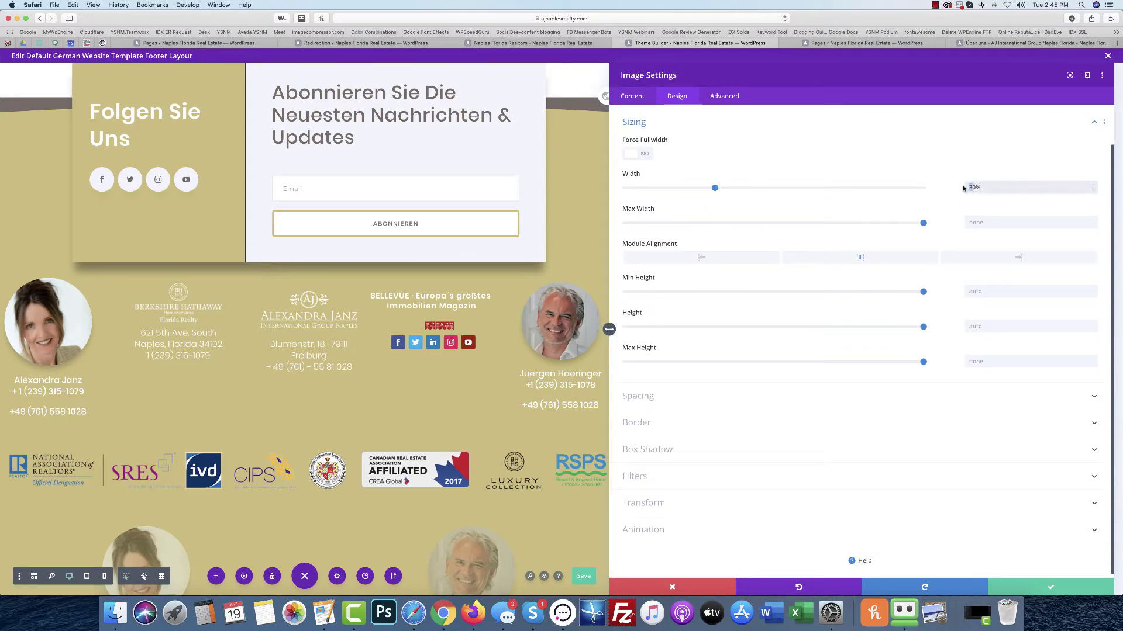
{"action": "type", "text": "8"}
{"action": "left_click", "coordinate": [1061, 588]}
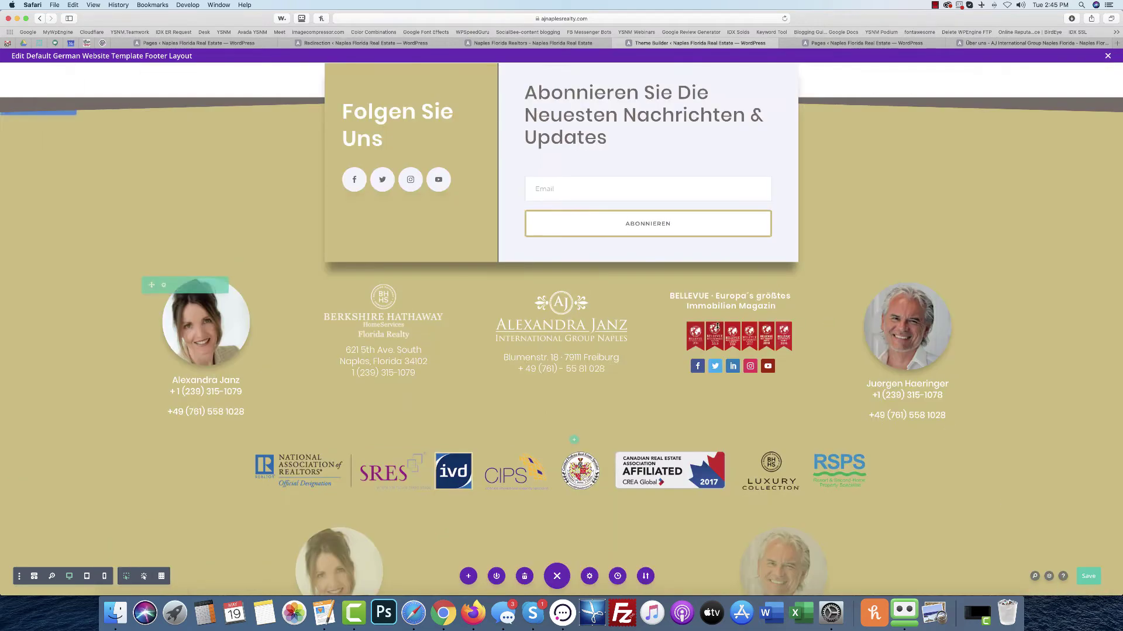
Set the BELLEVUE awards banner's width to 100%, then save the module's settings and the footer layout.
{"action": "left_click", "coordinate": [724, 327]}
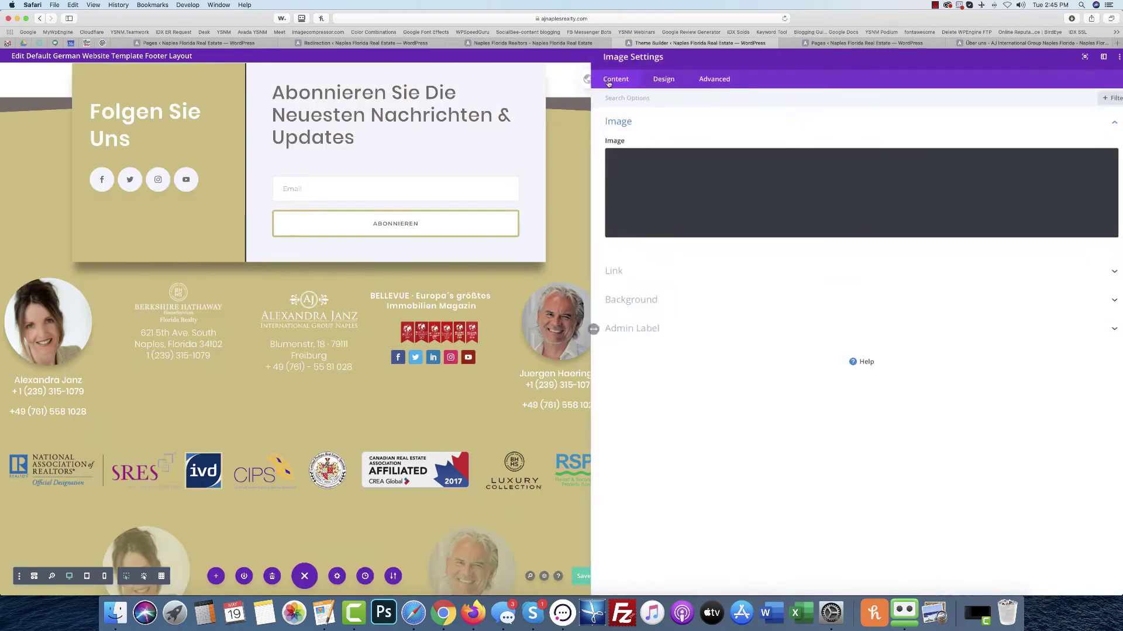
{"action": "left_click", "coordinate": [677, 95]}
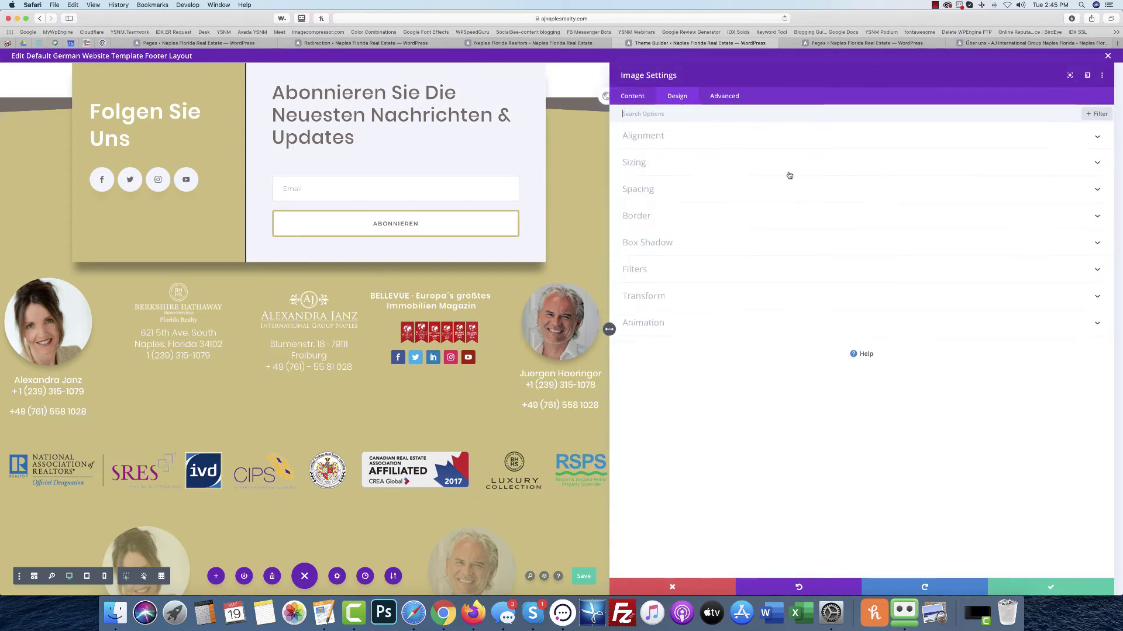
{"action": "left_click", "coordinate": [735, 164]}
{"action": "scroll", "coordinate": [900, 193], "scroll_direction": "down", "scroll_amount": 2}
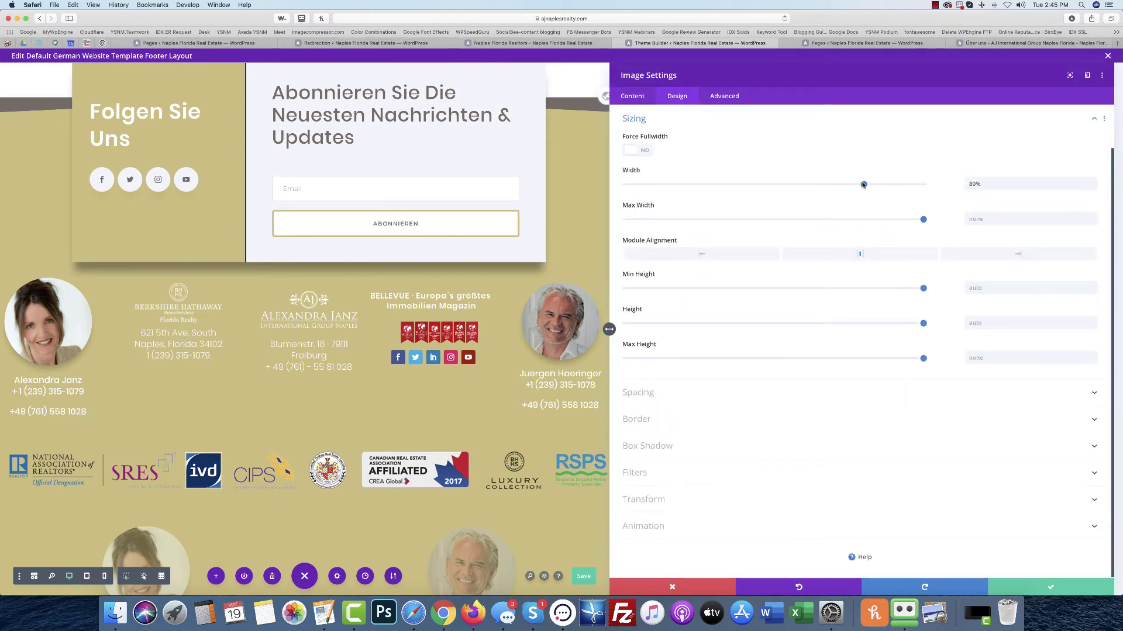
{"action": "left_click_drag", "start_coordinate": [863, 185], "coordinate": [923, 184]}
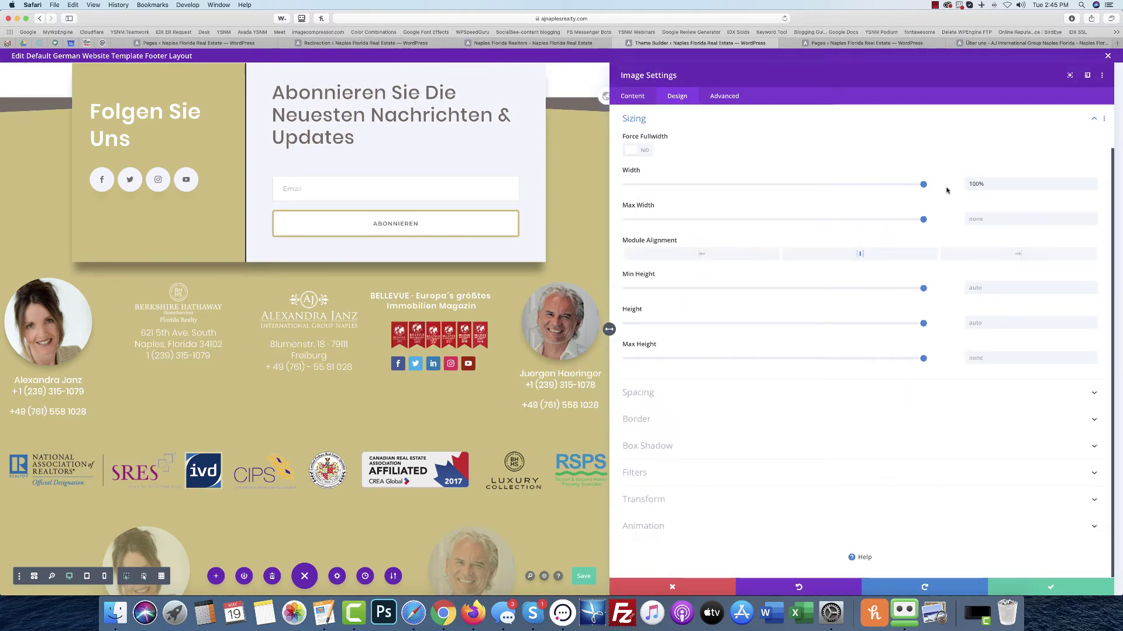
{"action": "left_click", "coordinate": [1050, 590]}
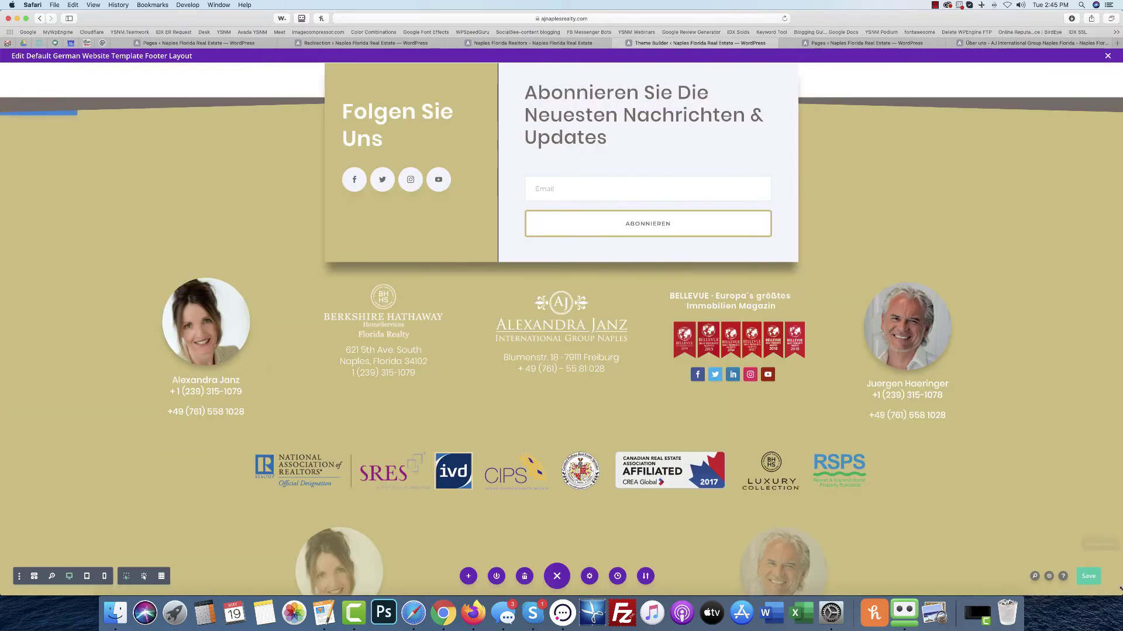
{"action": "left_click", "coordinate": [1088, 576]}
Switch to the WP Engine portal and review the support live chat about the stored image links from the Development and Production environments.
{"action": "left_click_drag", "start_coordinate": [696, 6], "coordinate": [748, 30]}
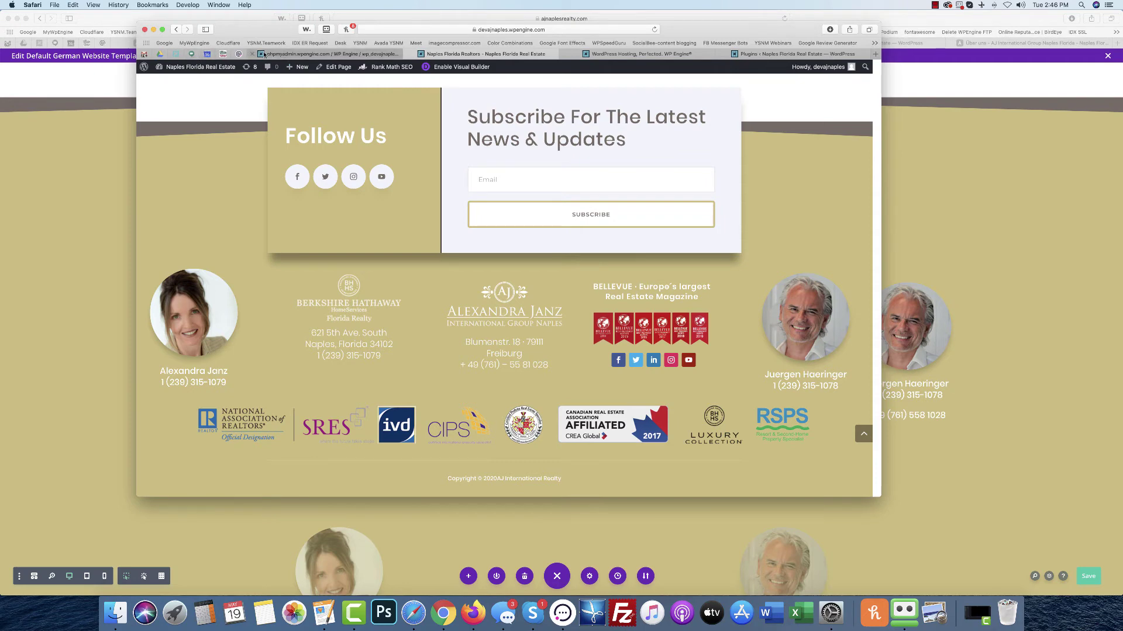
{"action": "left_click", "coordinate": [176, 54]}
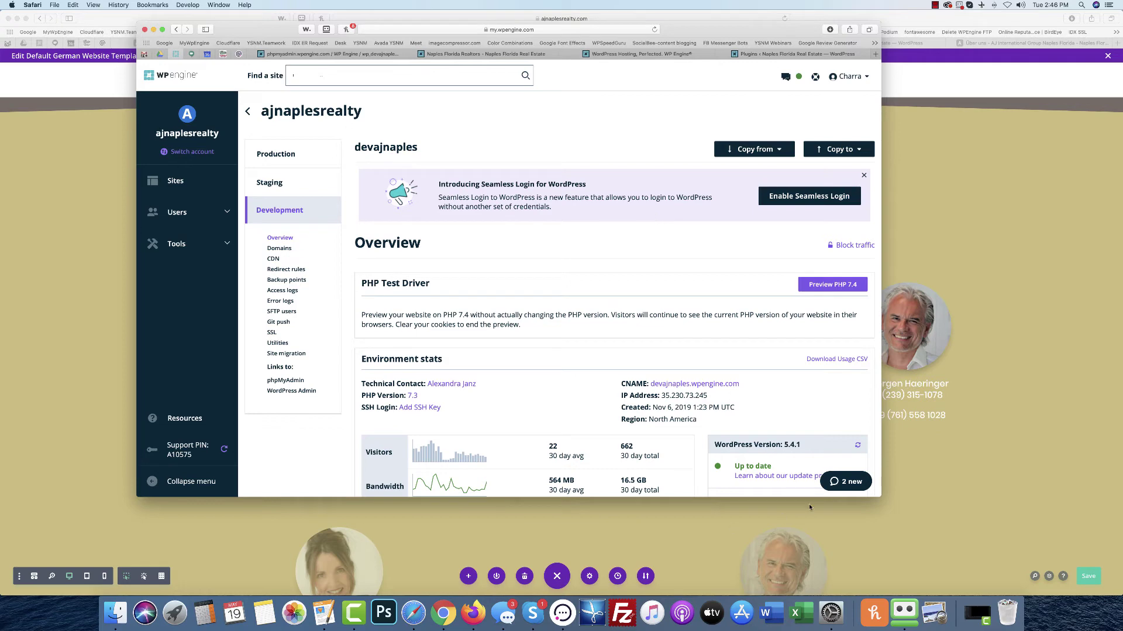
{"action": "left_click", "coordinate": [849, 483]}
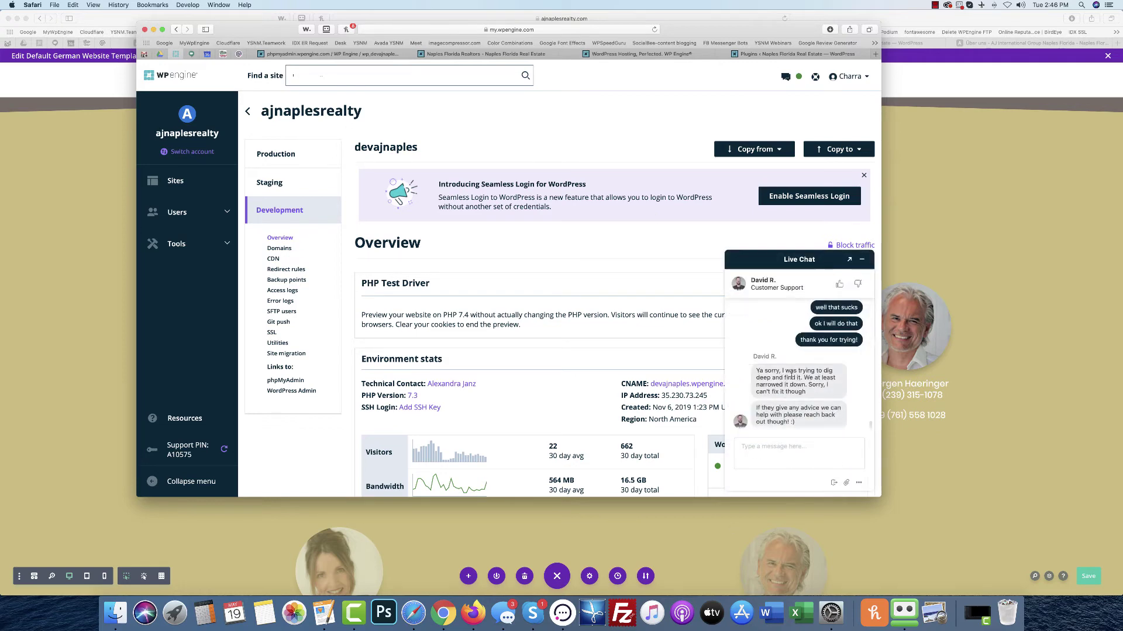
{"action": "scroll", "coordinate": [791, 376], "scroll_direction": "up", "scroll_amount": 4}
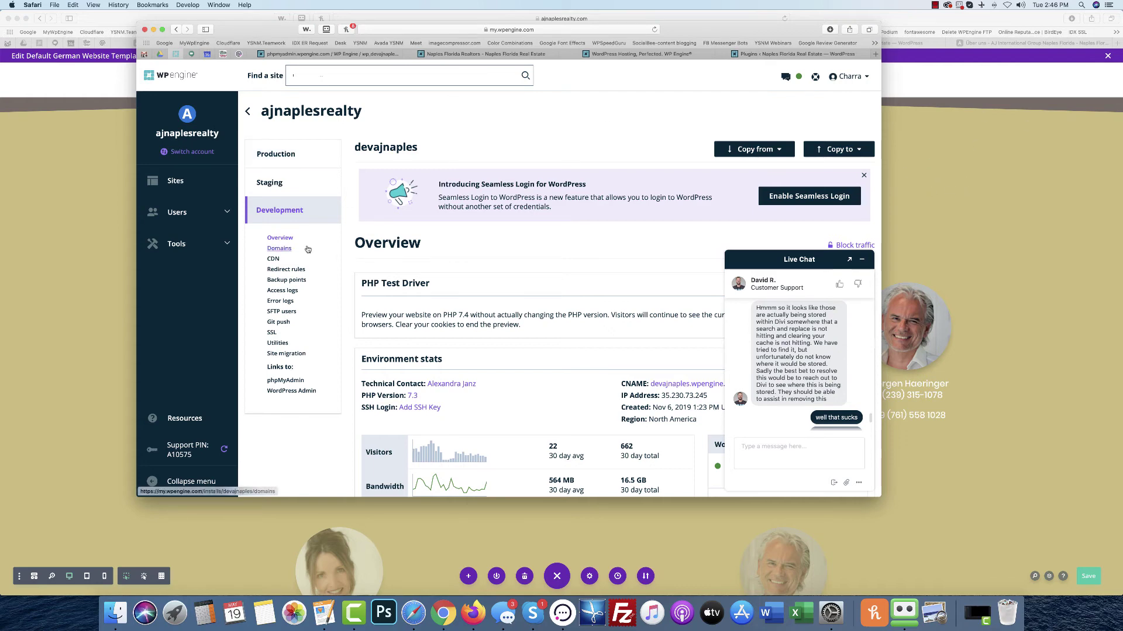
{"action": "left_click", "coordinate": [275, 154]}
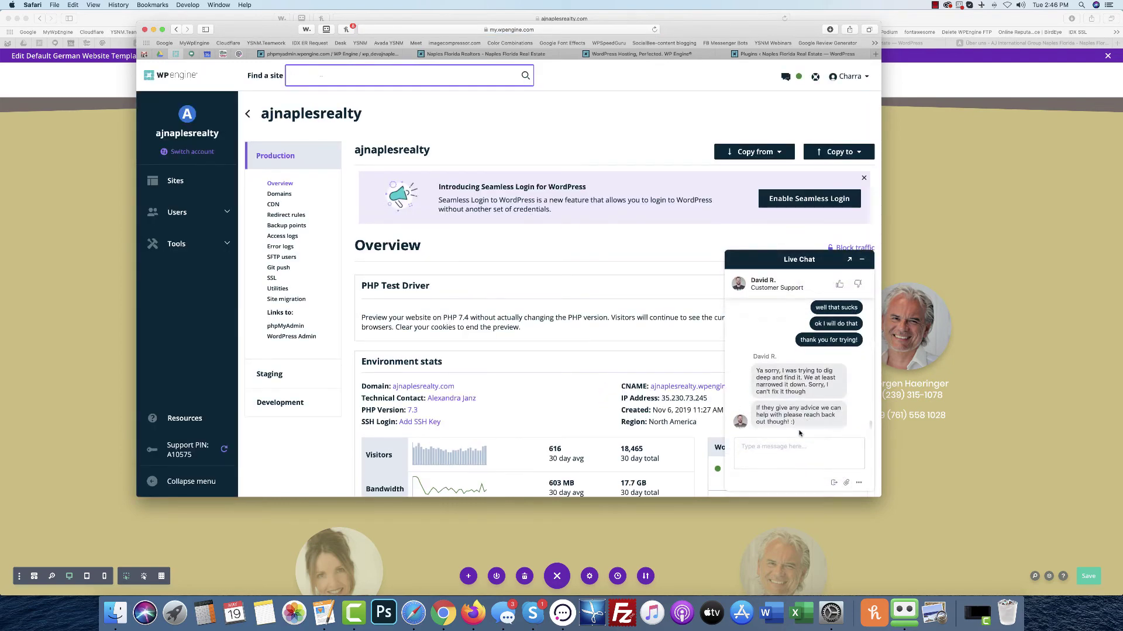
{"action": "left_click", "coordinate": [777, 452]}
{"action": "scroll", "coordinate": [783, 359], "scroll_direction": "up", "scroll_amount": 5}
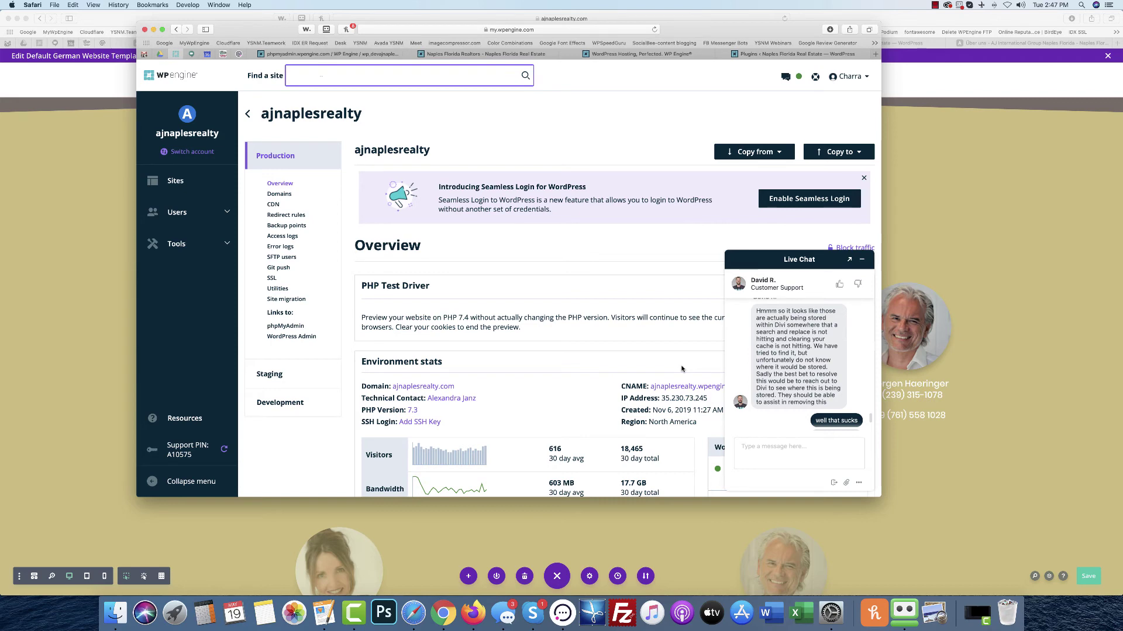
Open the broken affiliations image from the live site's German footer in a separate tab and examine its full URL.
{"action": "left_click", "coordinate": [912, 452]}
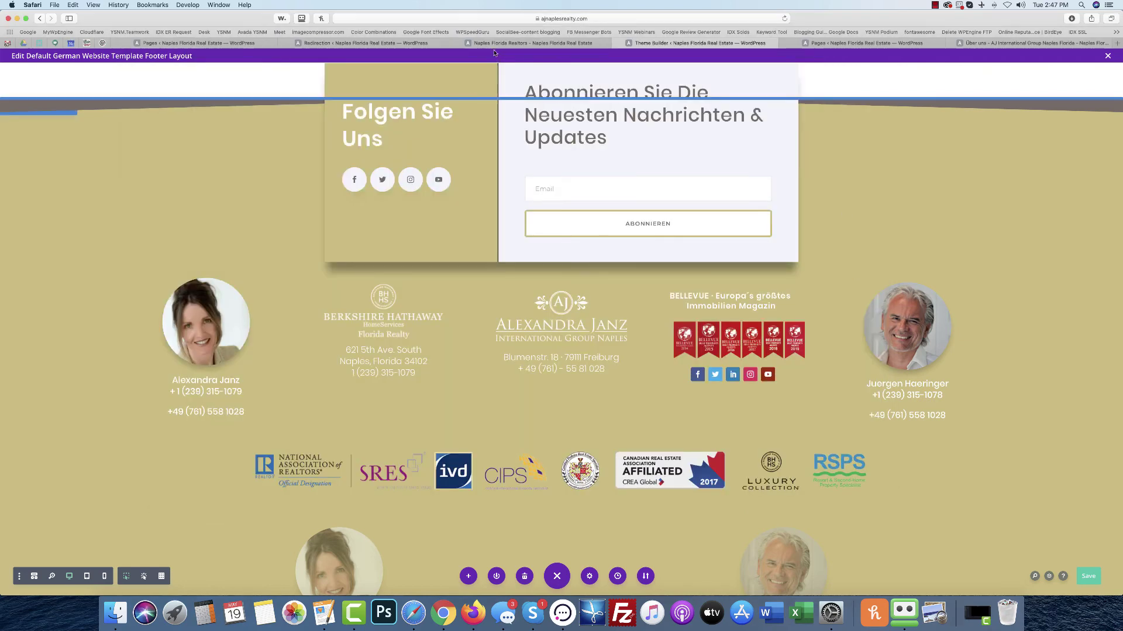
{"action": "left_click", "coordinate": [494, 43]}
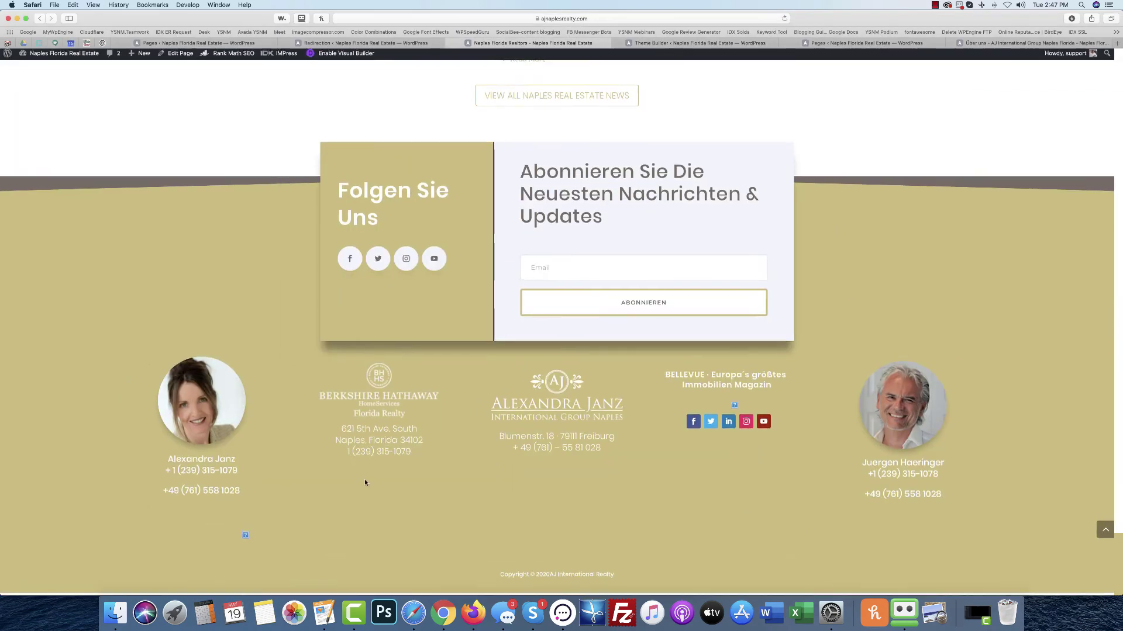
{"action": "right_click", "coordinate": [245, 540]}
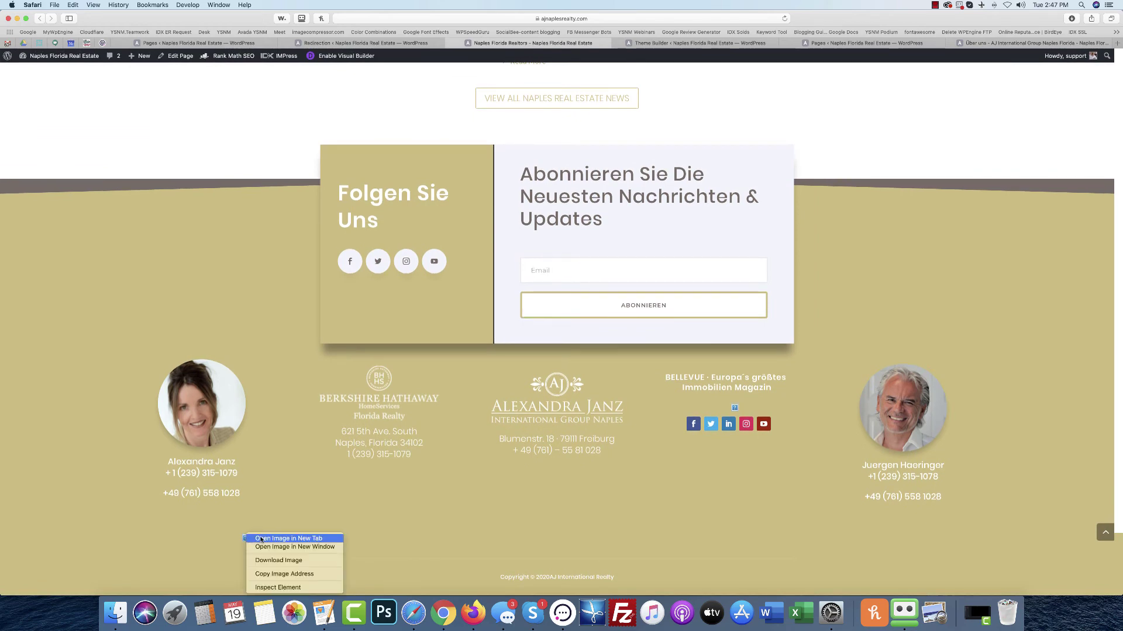
{"action": "left_click", "coordinate": [260, 541]}
{"action": "left_click", "coordinate": [602, 43]}
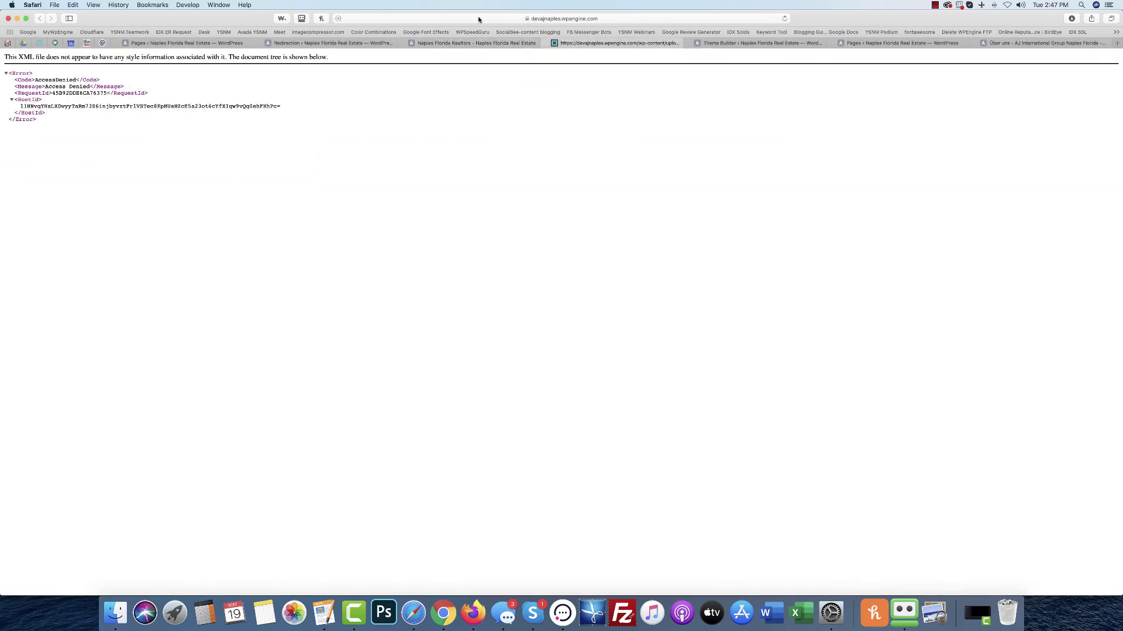
{"action": "left_click", "coordinate": [414, 19]}
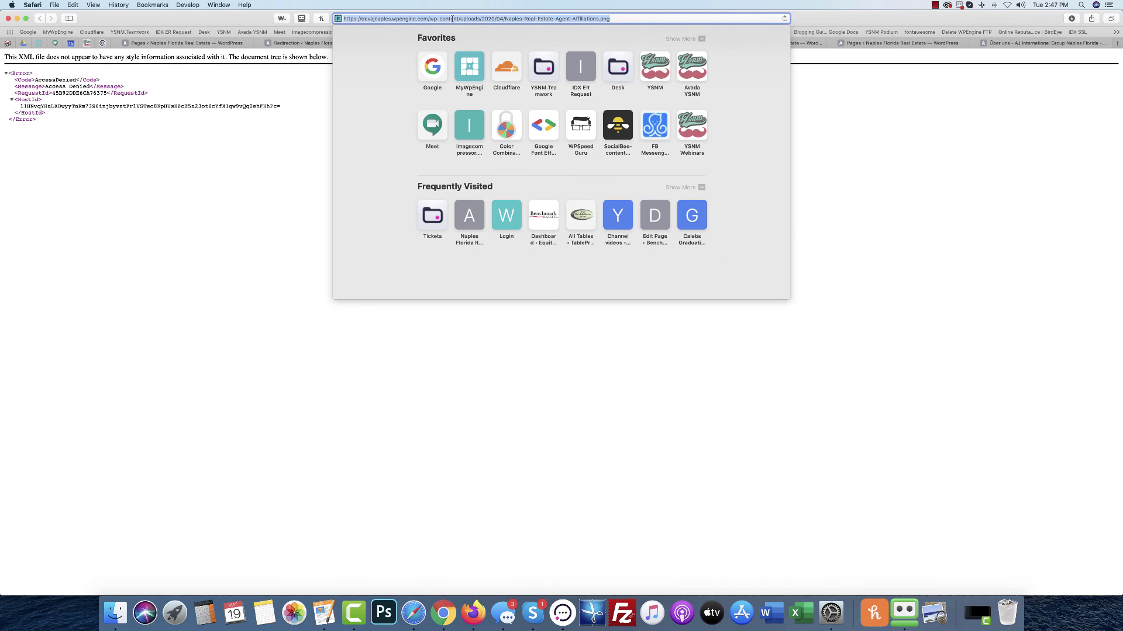
{"action": "key", "text": "Escape"}
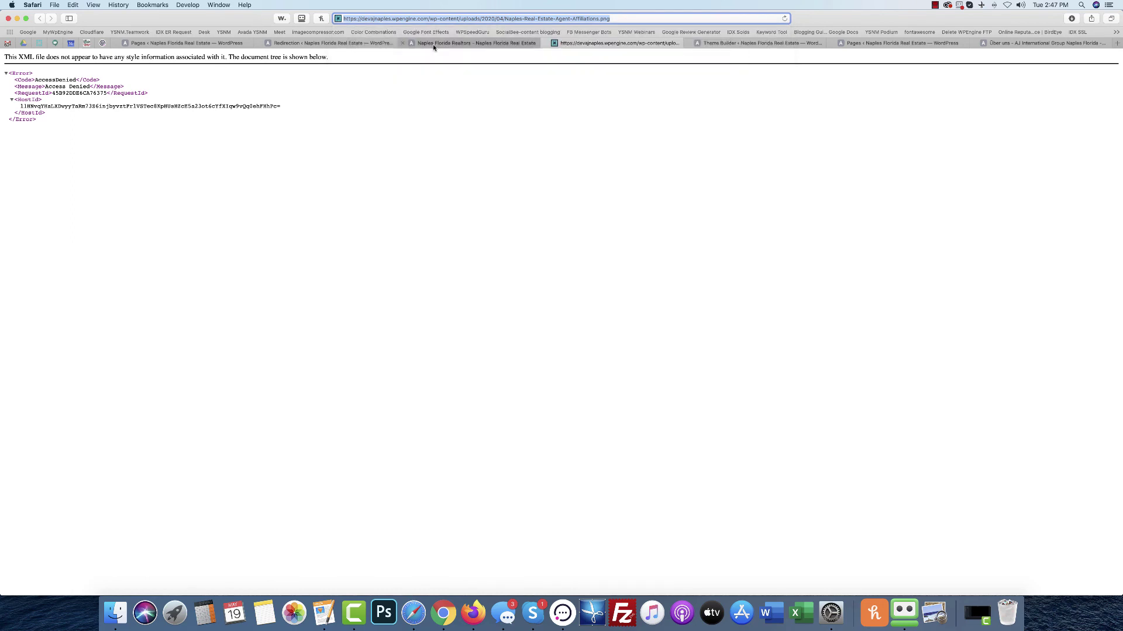
Close the German footer layout editor in the Theme Builder and open the Divi Theme Options.
{"action": "left_click", "coordinate": [737, 44]}
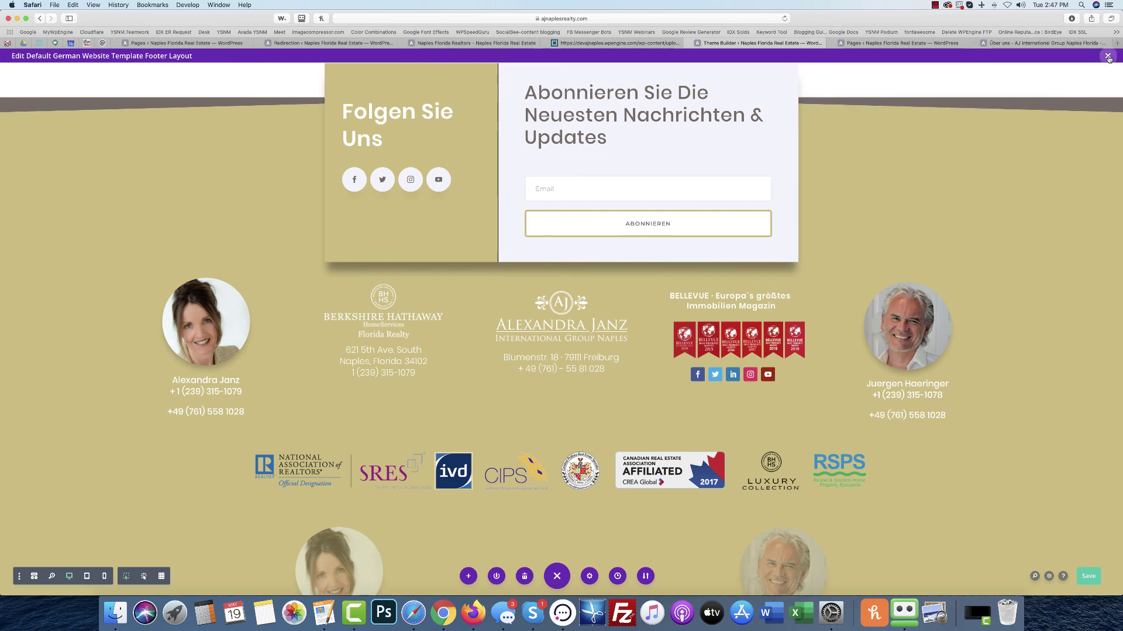
{"action": "key", "text": "Escape"}
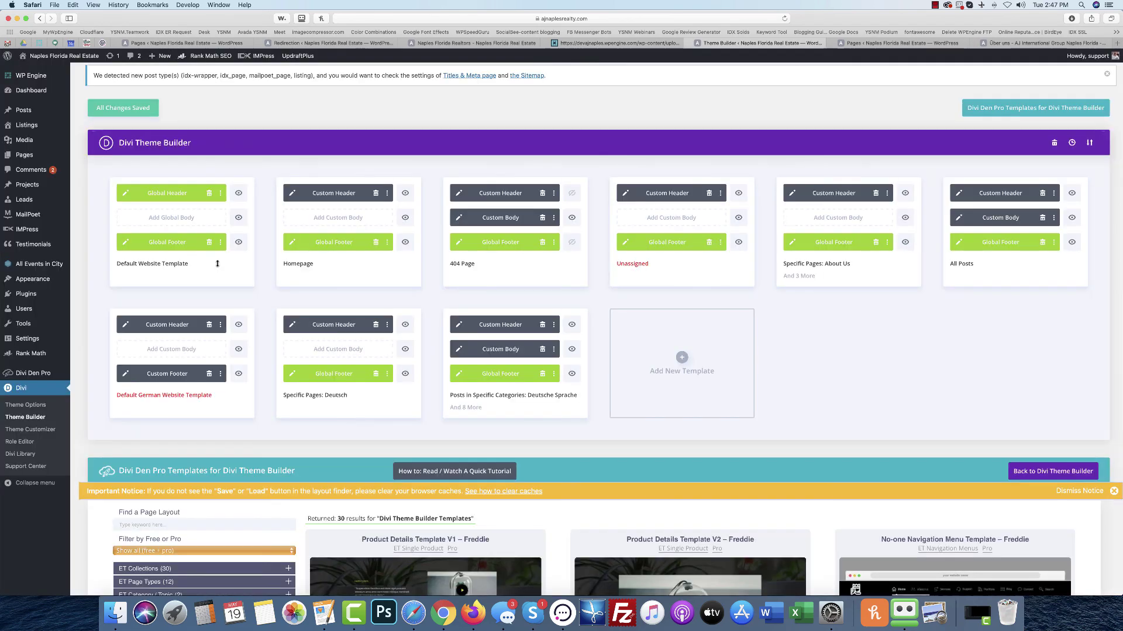
{"action": "left_click", "coordinate": [39, 405]}
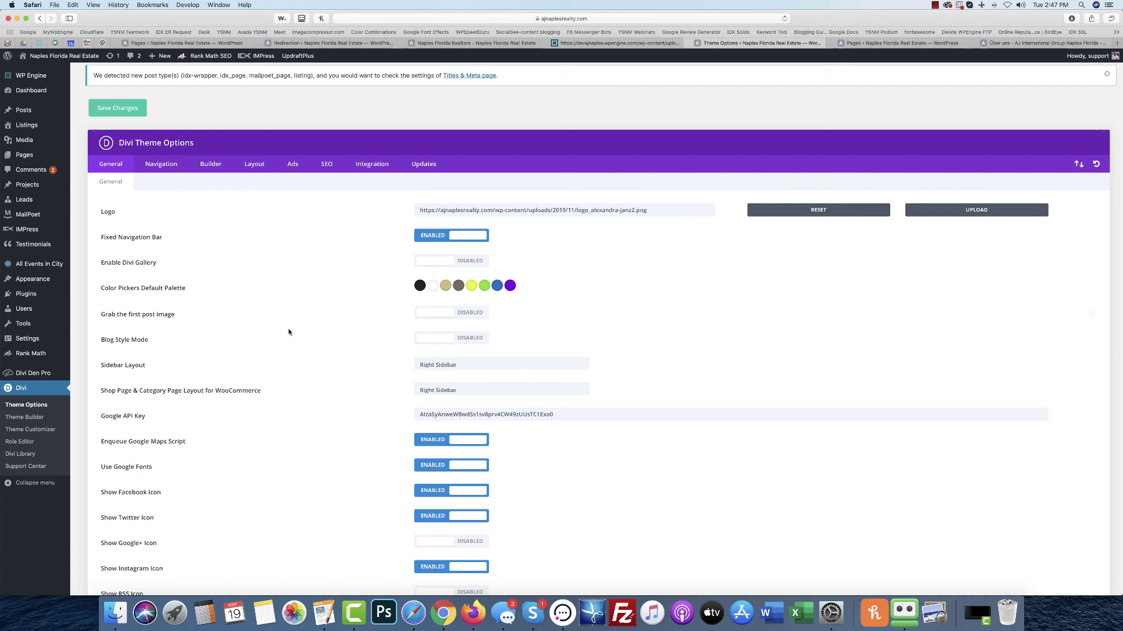
{"action": "left_click", "coordinate": [934, 5]}
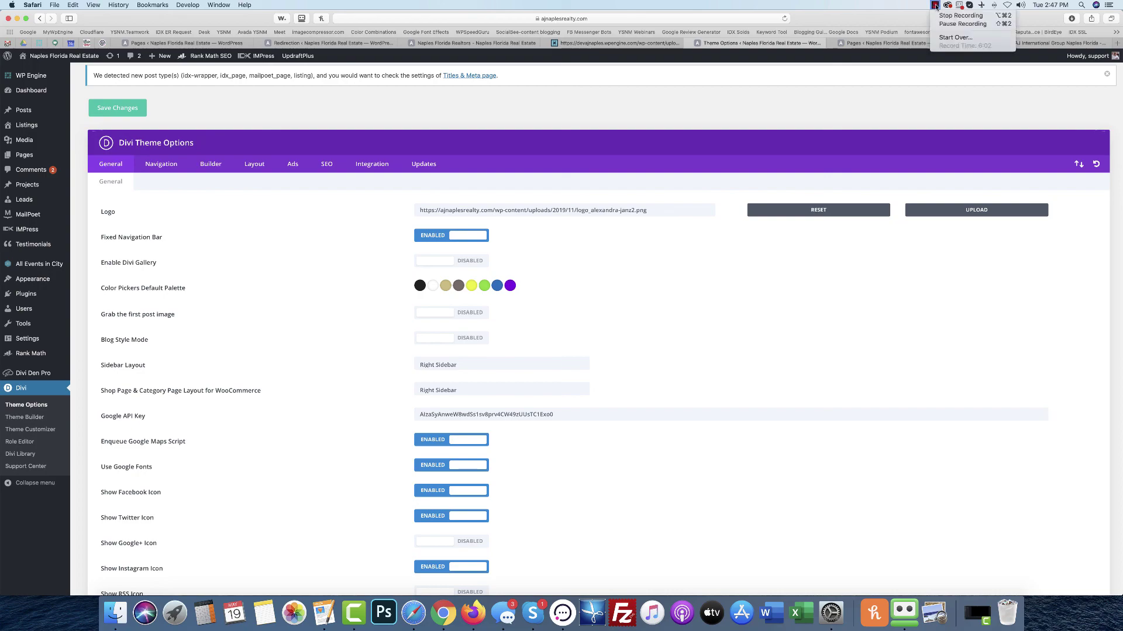